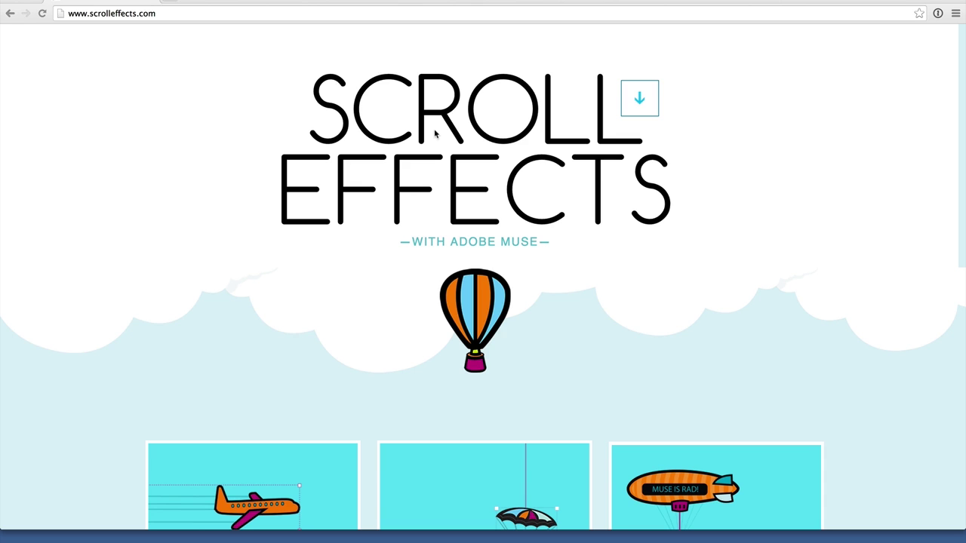
- Scroll the scrolleffects.com showcase down to the SLIDE SHOW example card
scroll(619, 330, down, 8)
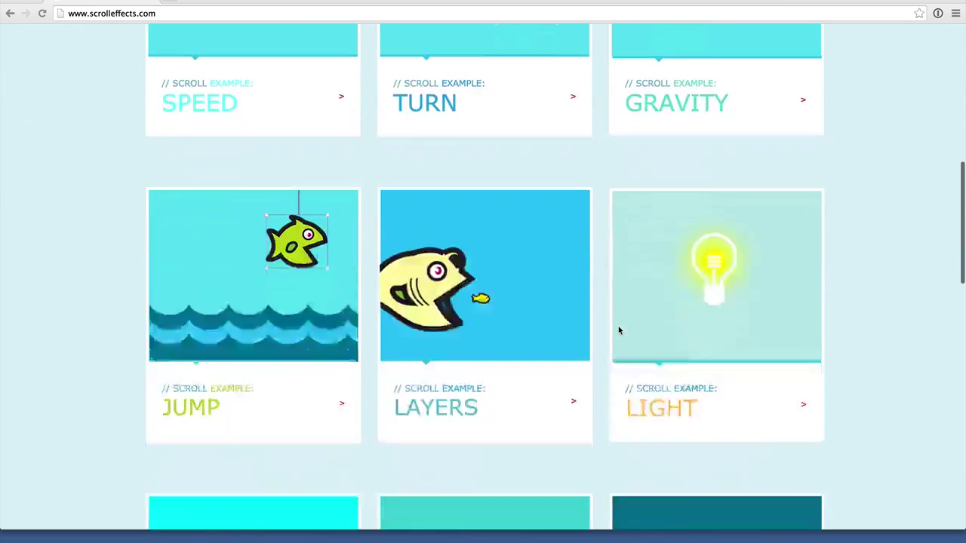
scroll(619, 330, down, 9)
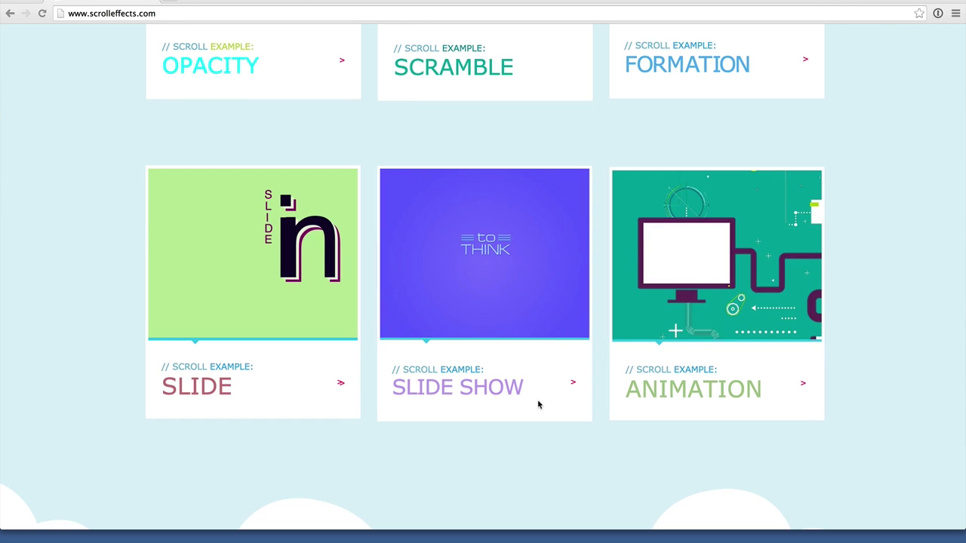
- Open the SLIDE SHOW example and scroll through the iUSED, to THINK and THAT i slides
click(450, 256)
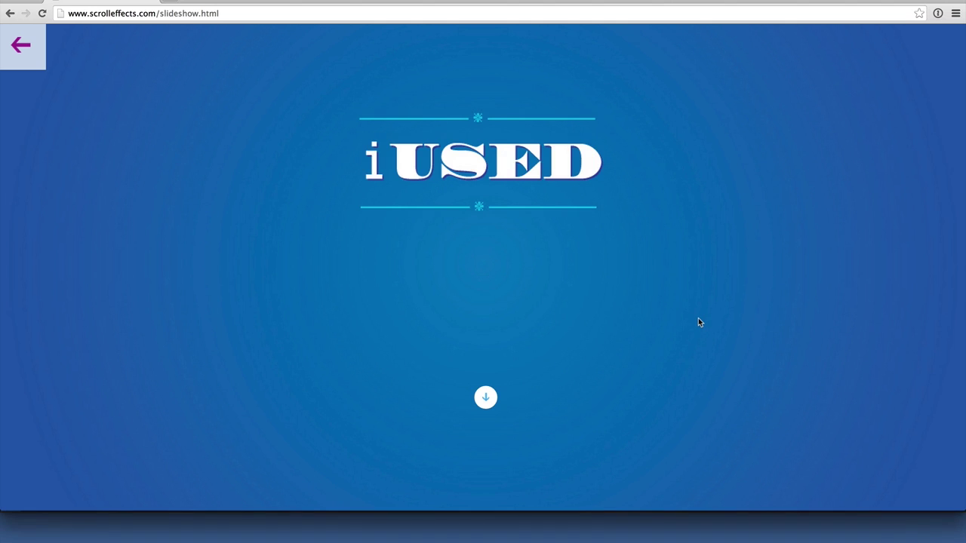
scroll(698, 322, down, 3)
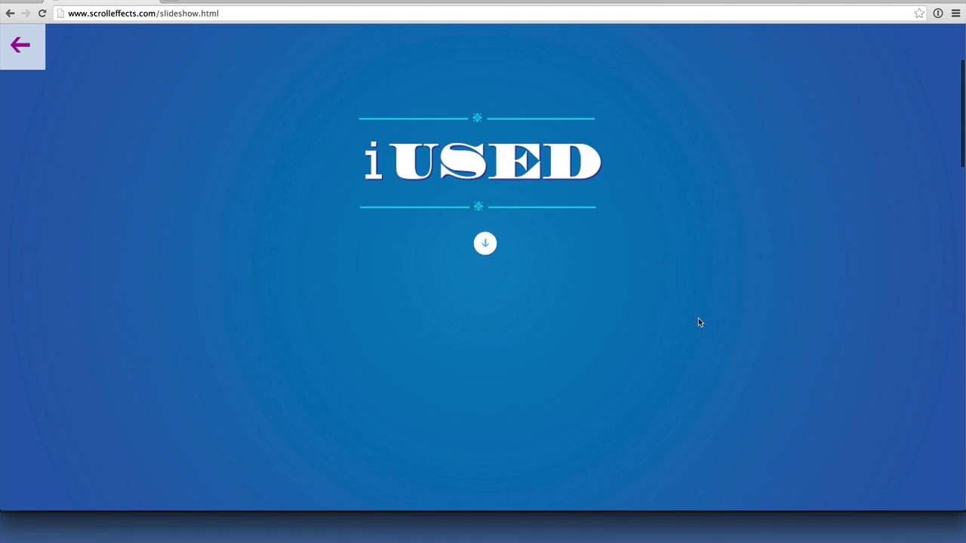
scroll(698, 322, down, 2)
scroll(698, 322, up, 2)
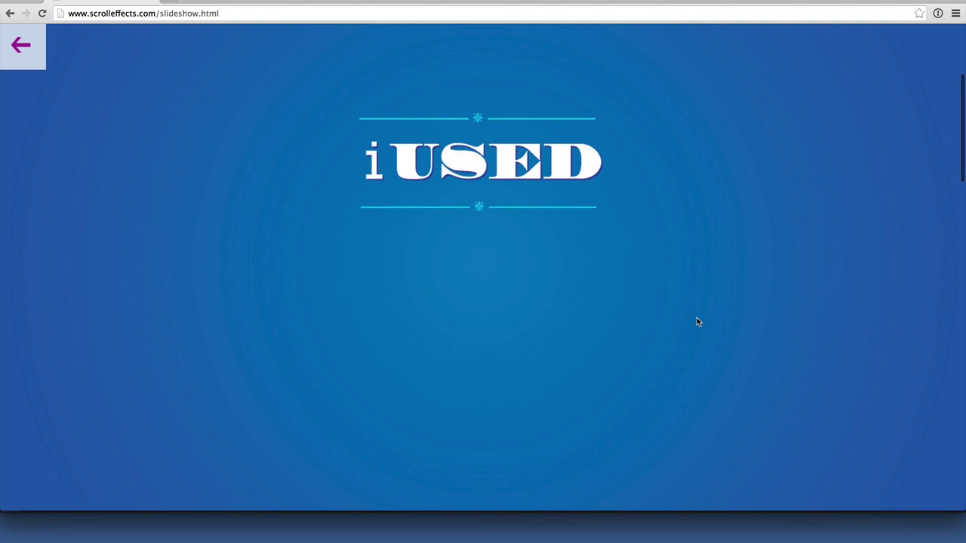
scroll(698, 322, down, 1)
scroll(698, 322, down, 2)
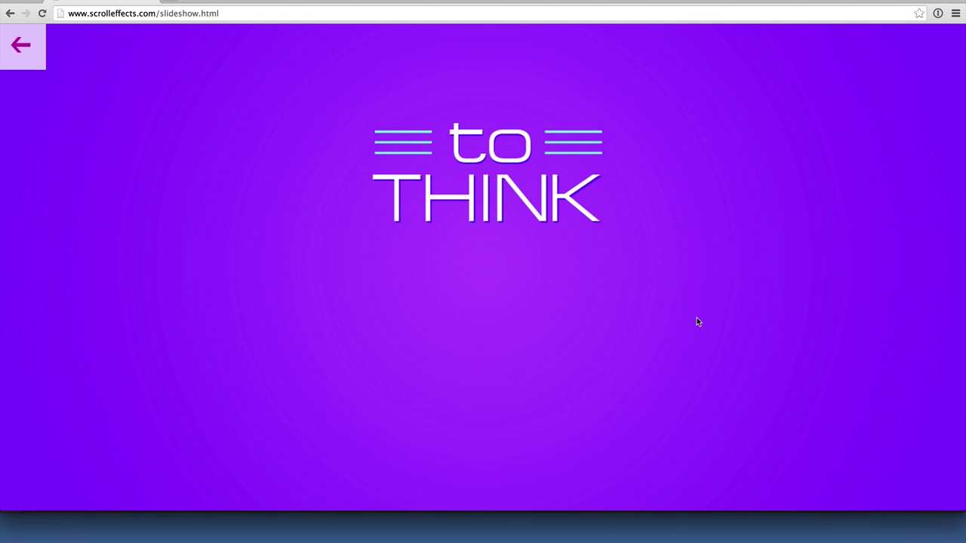
scroll(698, 322, down, 2)
scroll(697, 322, down, 2)
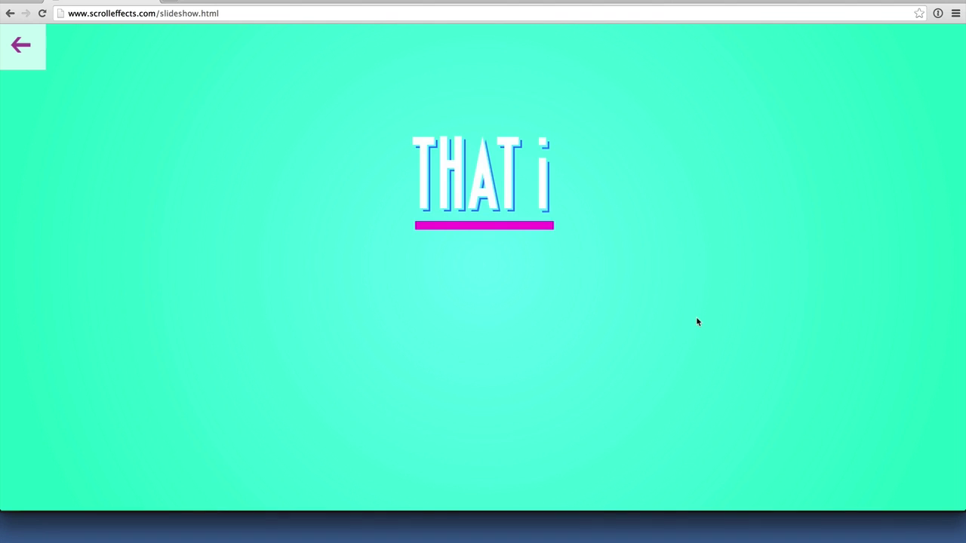
key(super+Tab)
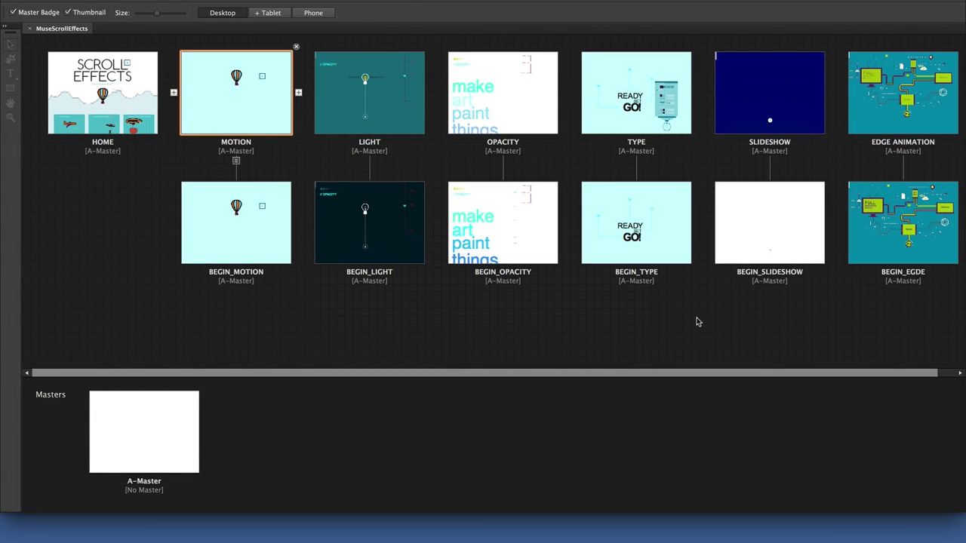
- Open the BEGIN_SLIDESHOW page for editing and inspect the pink back arrow's link
click(747, 276)
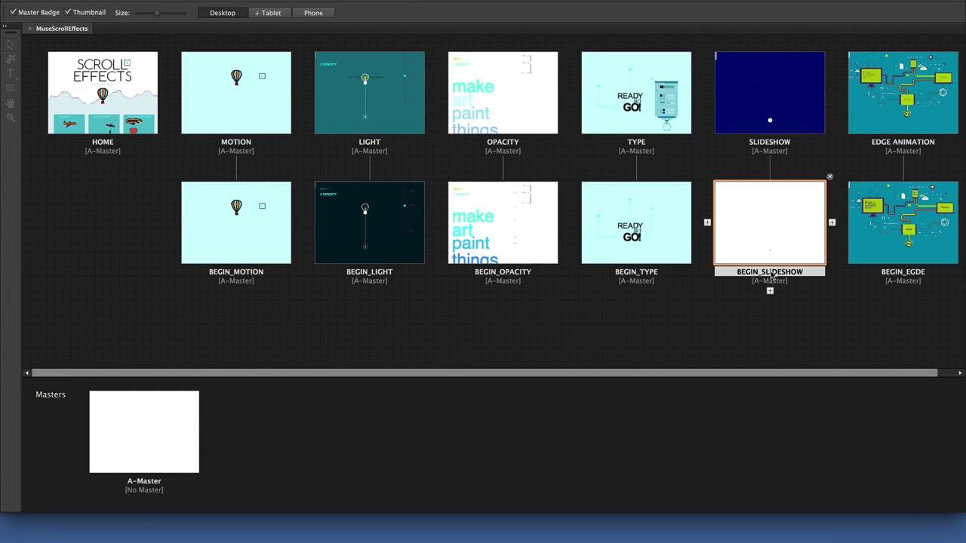
double_click(778, 222)
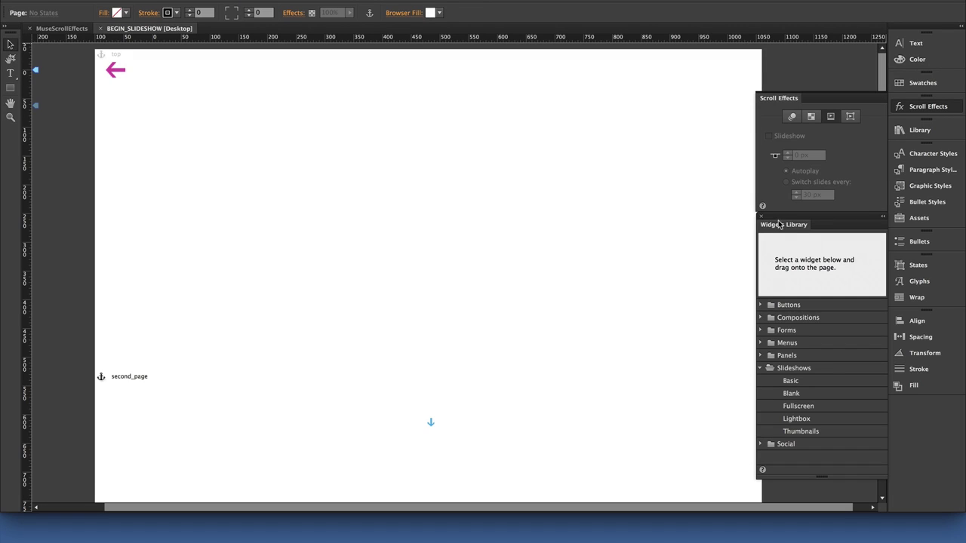
click(115, 66)
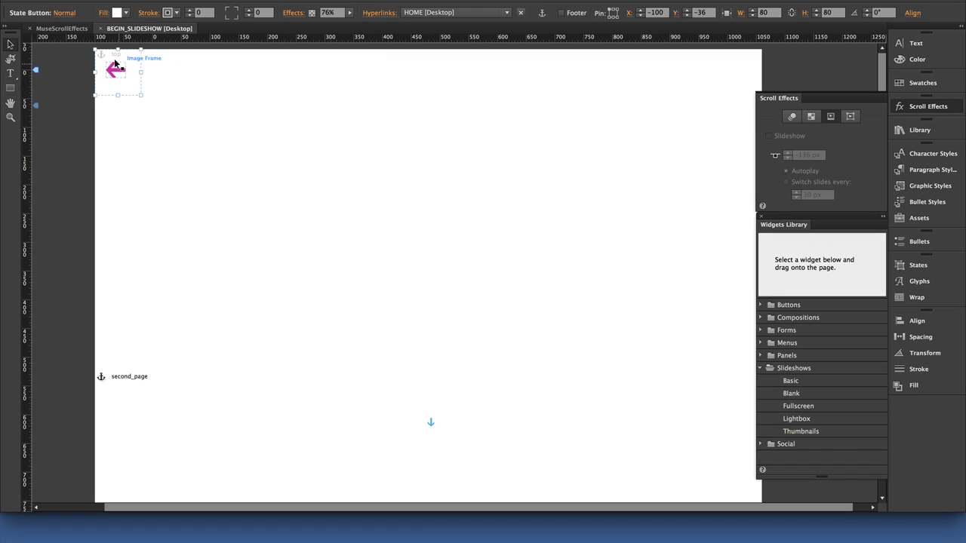
click(222, 307)
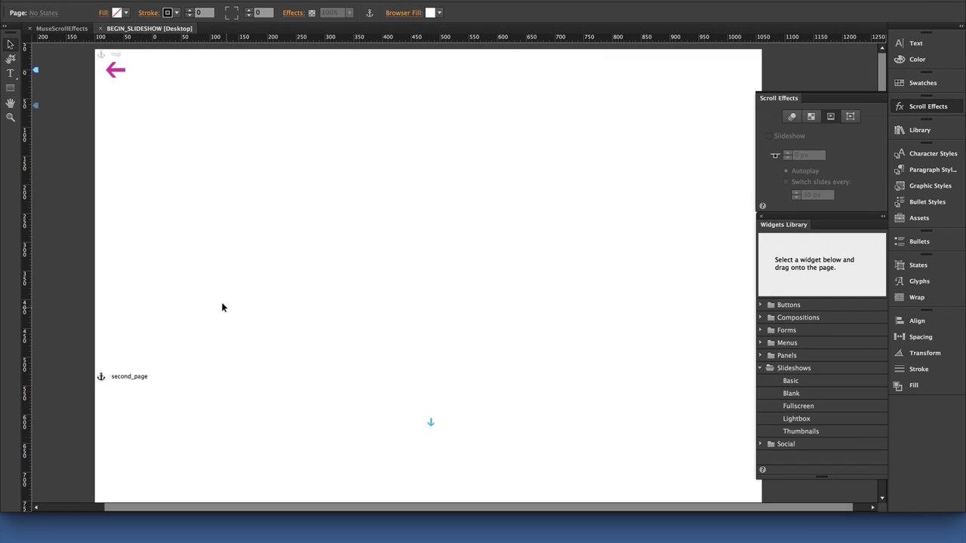
- Check the down arrow's link, confirm the back arrow goes to HOME, and fit the page in view
click(436, 424)
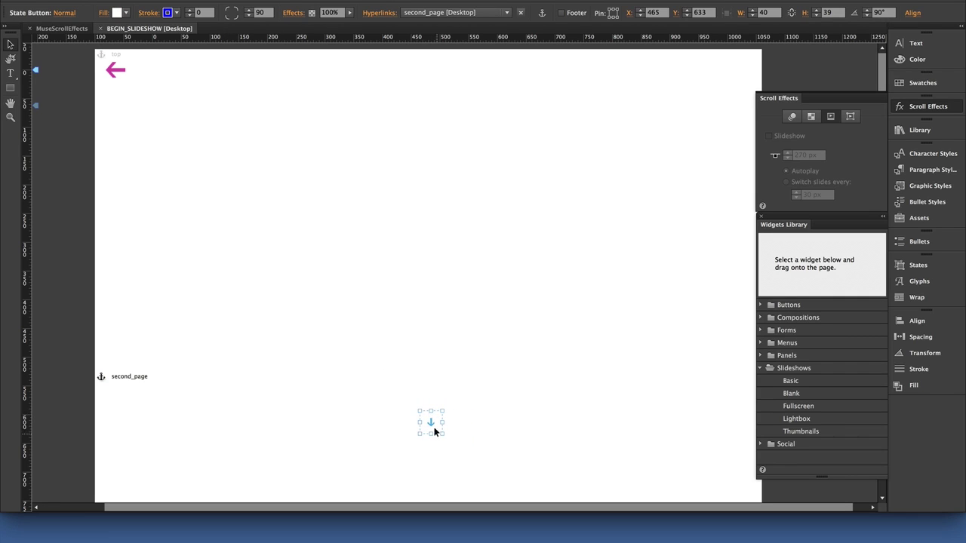
click(465, 456)
click(117, 72)
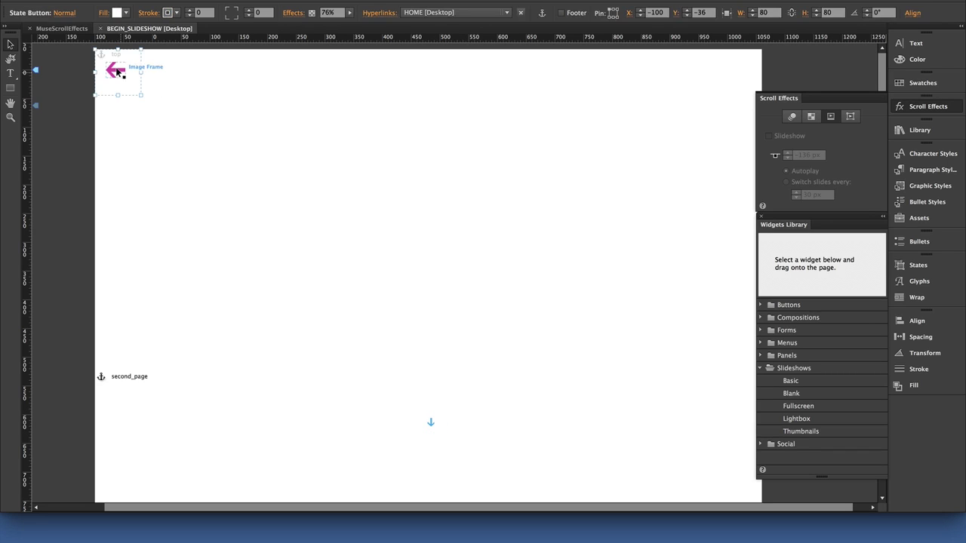
click(232, 134)
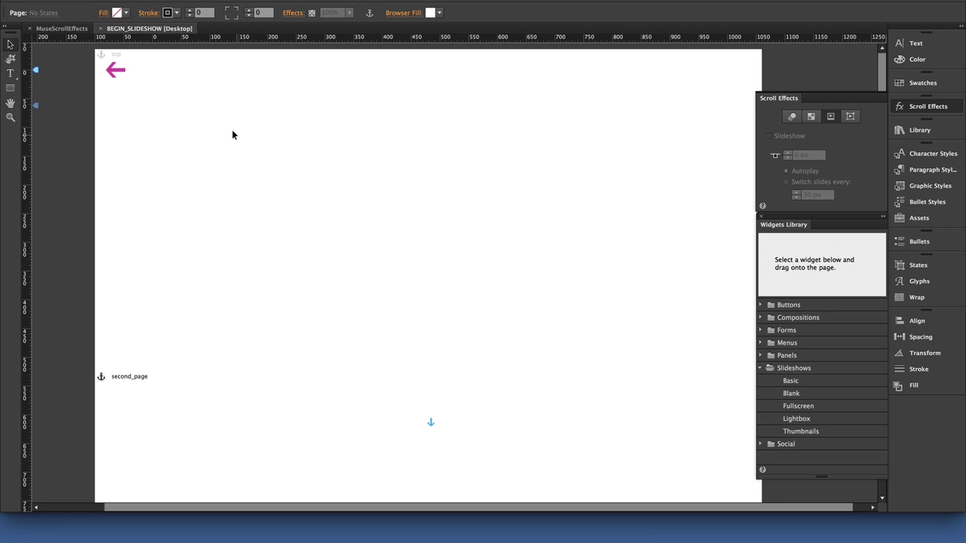
key(super+0)
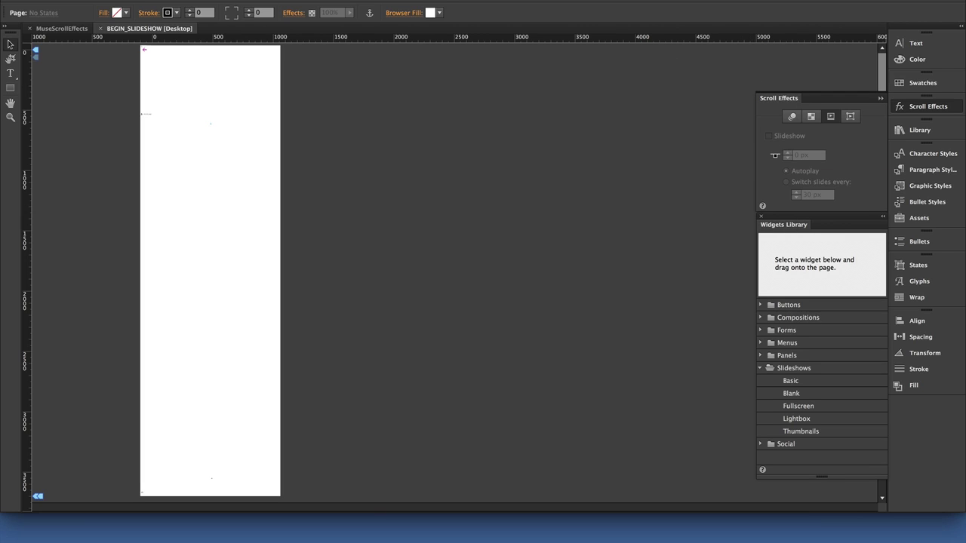
- Pick the Fullscreen widget under Slideshows in the Widgets Library
click(264, 0)
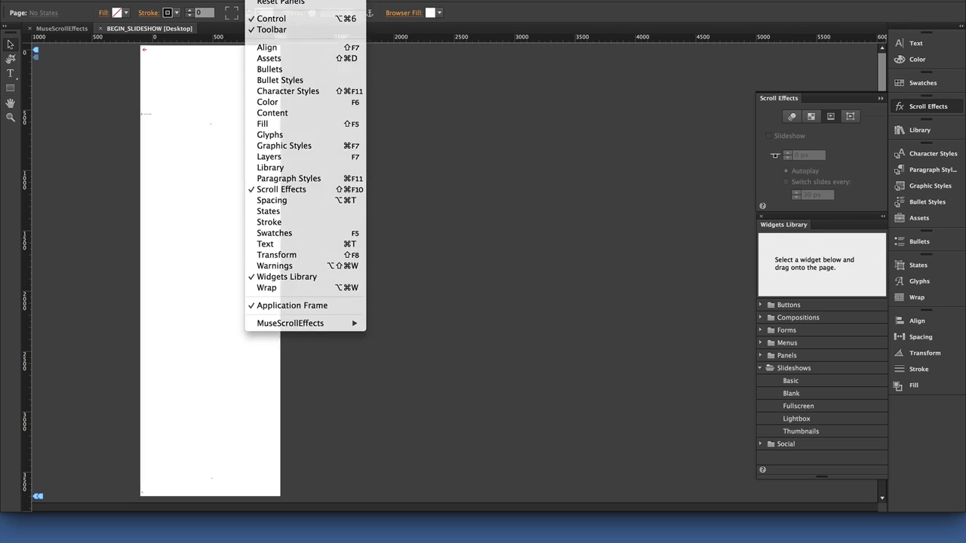
click(281, 189)
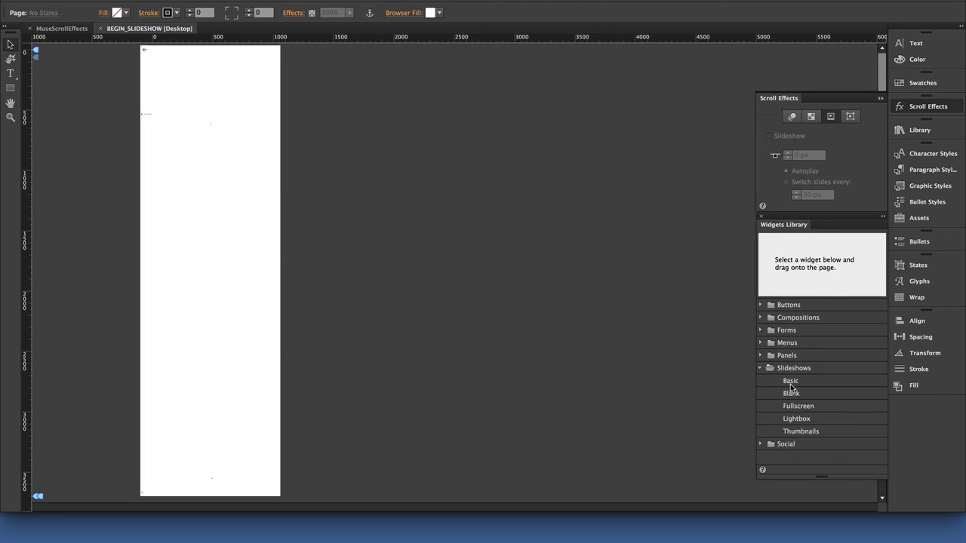
click(805, 407)
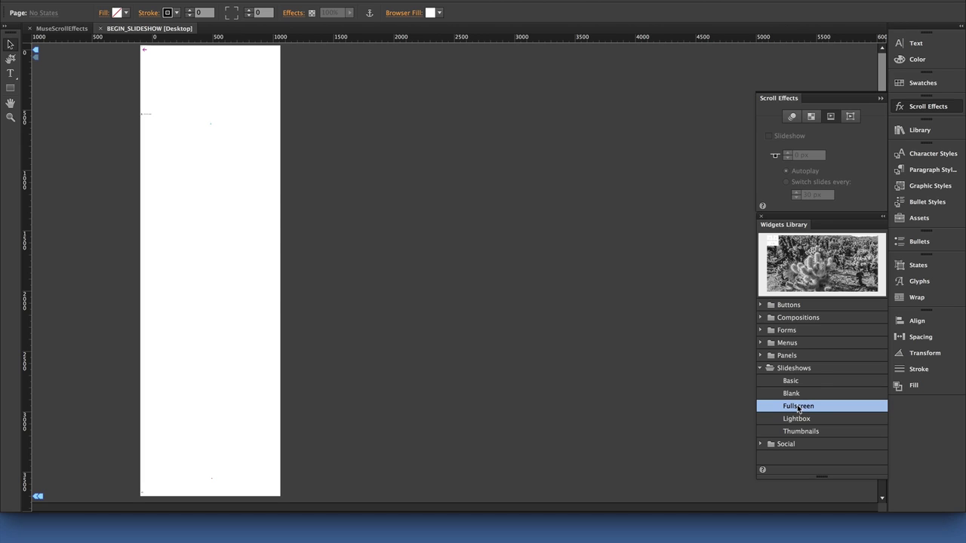
- Place a Fullscreen slideshow on the page with a Vertical transition at 0.8 seconds
drag(799, 409, 175, 185)
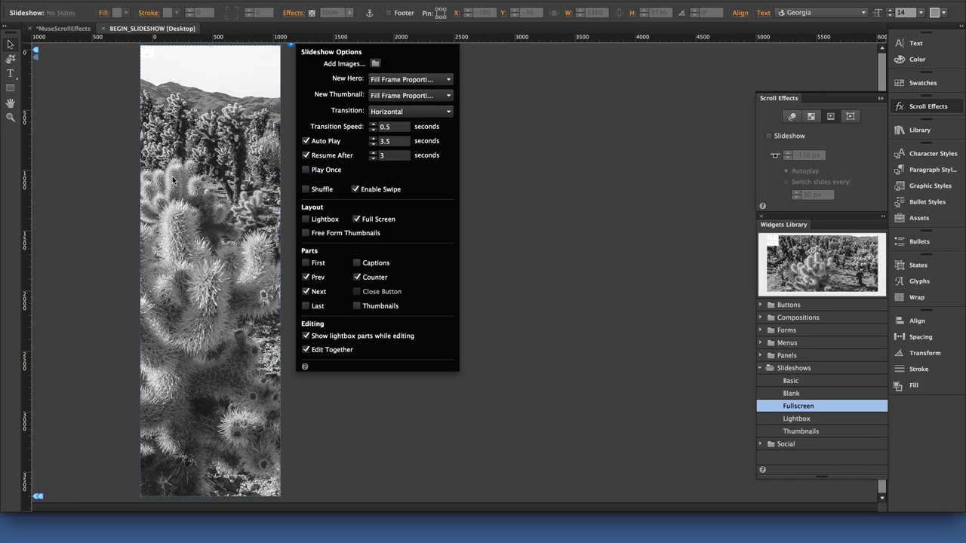
click(396, 112)
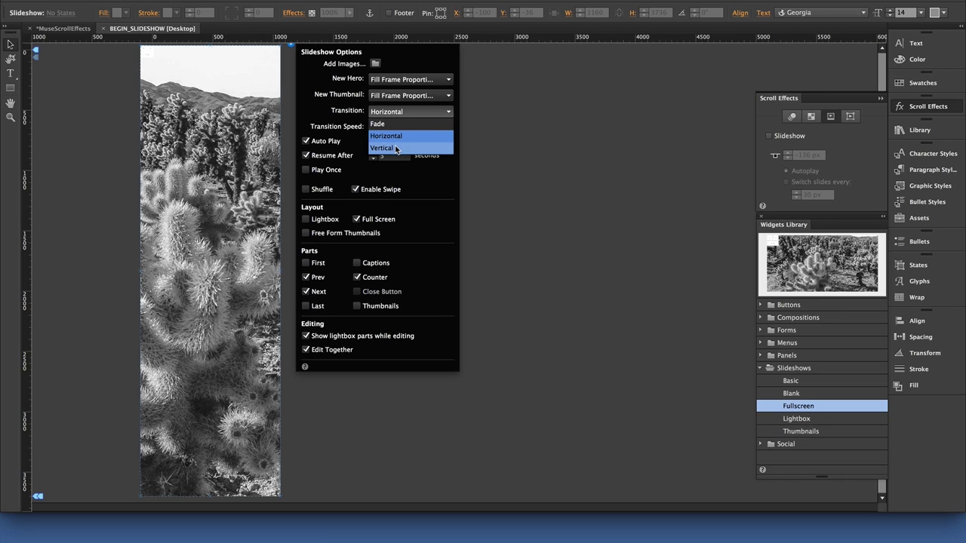
click(396, 149)
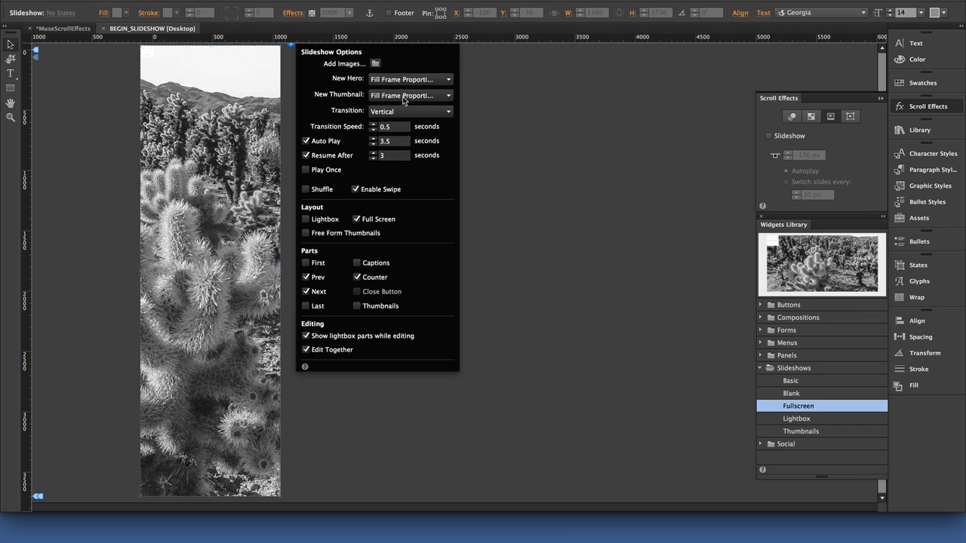
click(397, 127)
text(1.8)
key(Tab)
- Turn off Auto Play and remove the Counter, Prev and Next parts
click(306, 141)
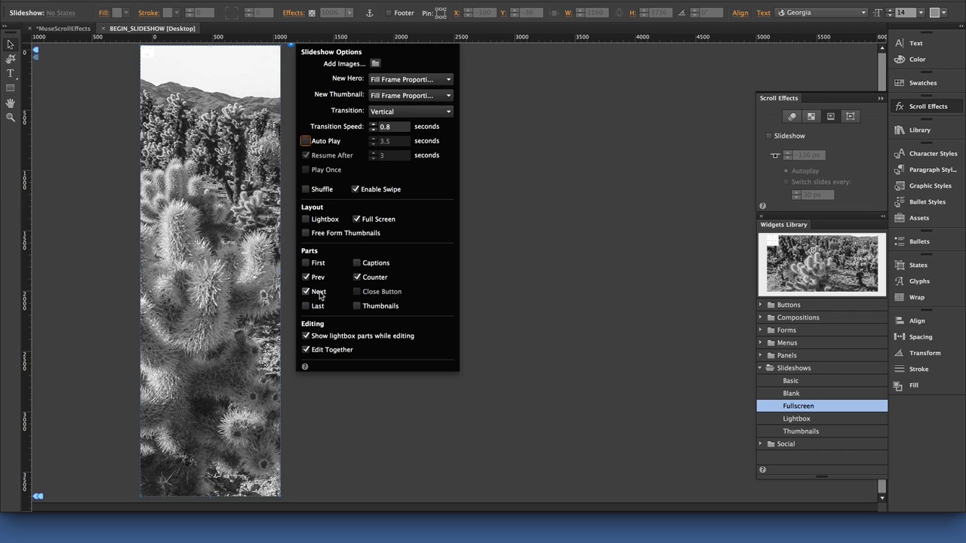
click(357, 277)
click(306, 277)
click(305, 292)
- Browse the slideshow image files, previewing SLIDESHOW_01 onward with Quick Look
click(376, 64)
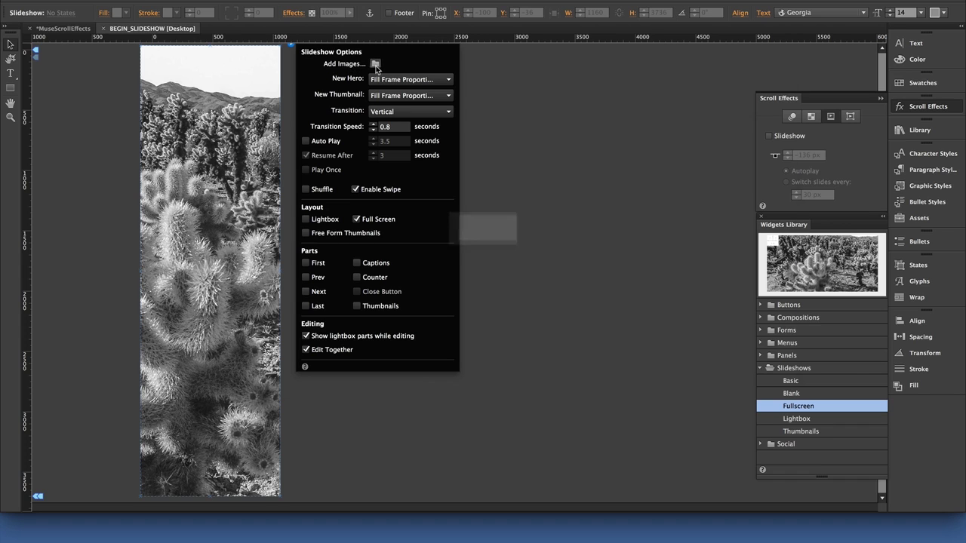
click(254, 110)
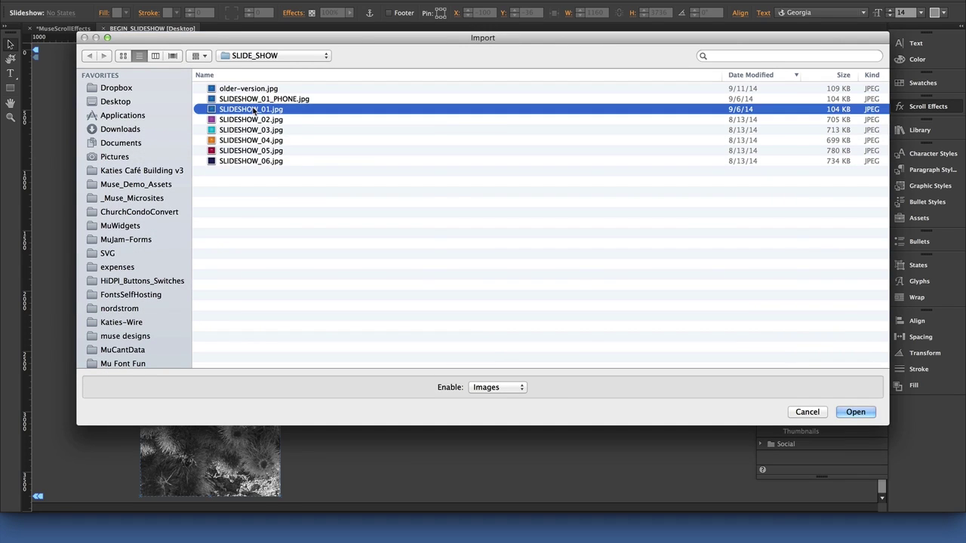
key(space)
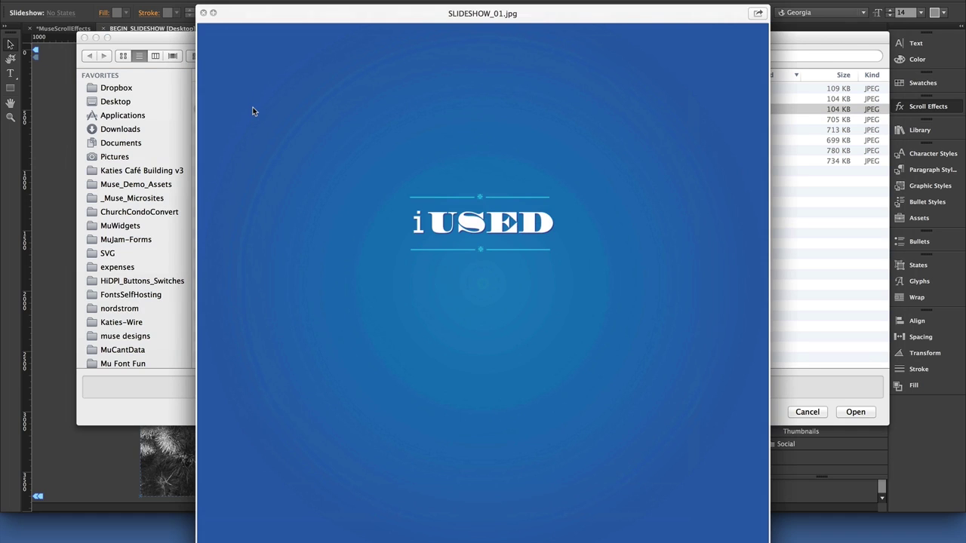
key(Down)
key(Down)
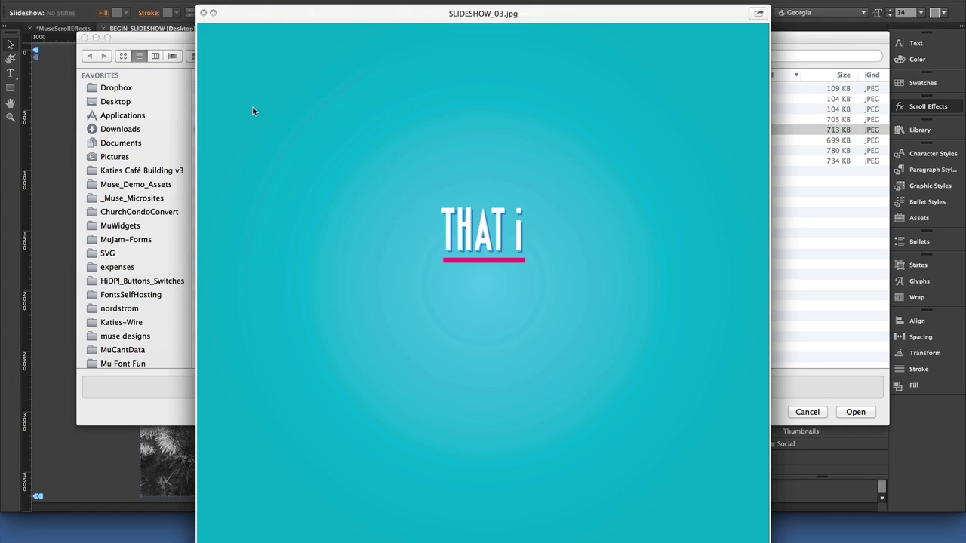
key(Down)
key(Down)
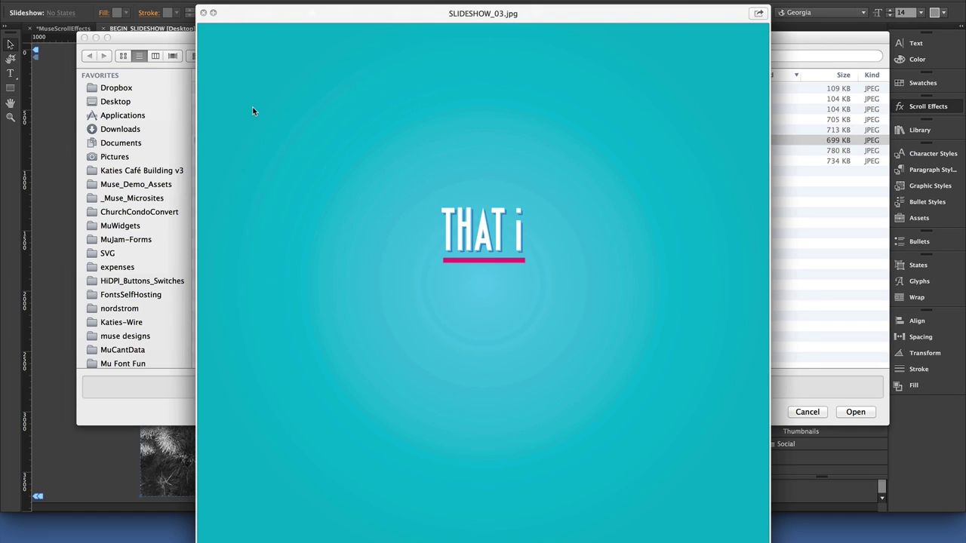
key(Down)
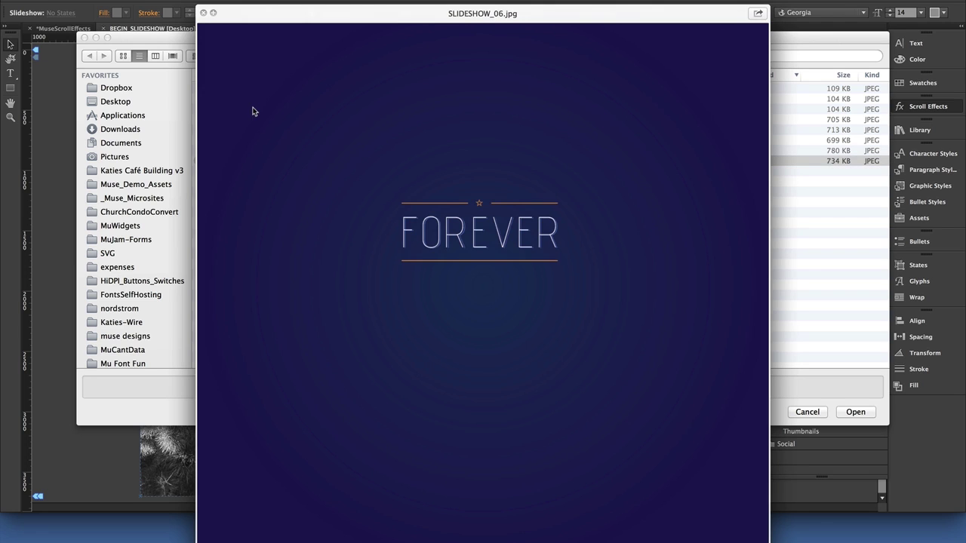
key(Up)
key(Up)
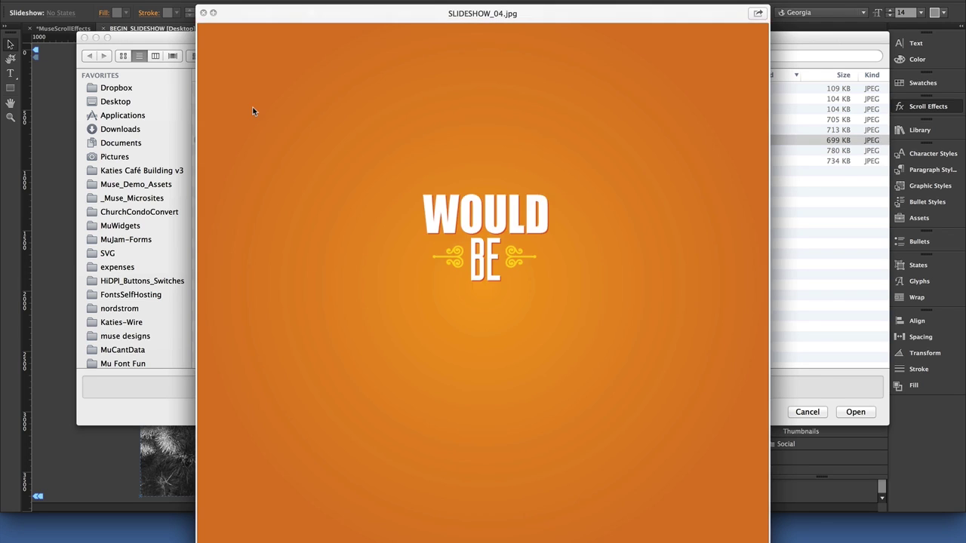
key(space)
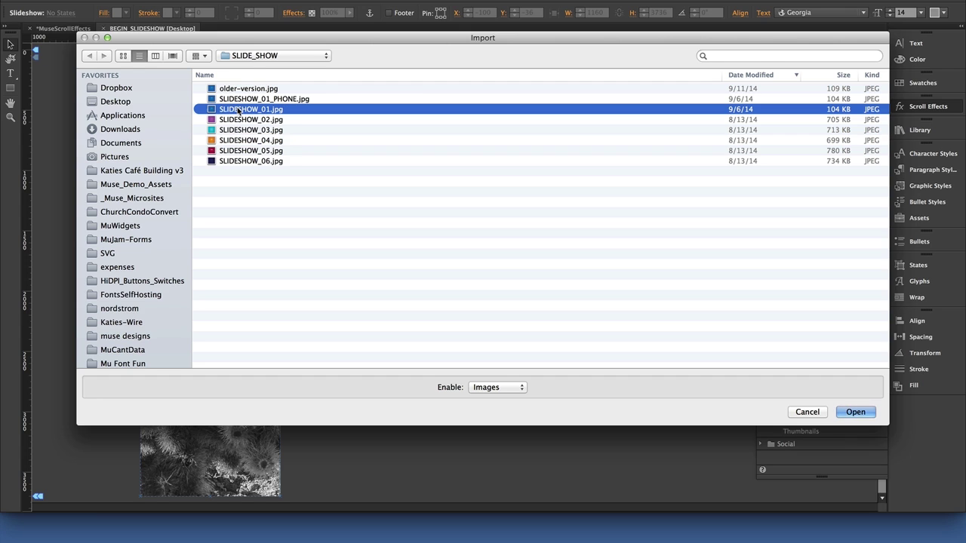
- Import SLIDESHOW_01.jpg through SLIDESHOW_06.jpg into the slideshow
click(240, 110)
shift+click(257, 161)
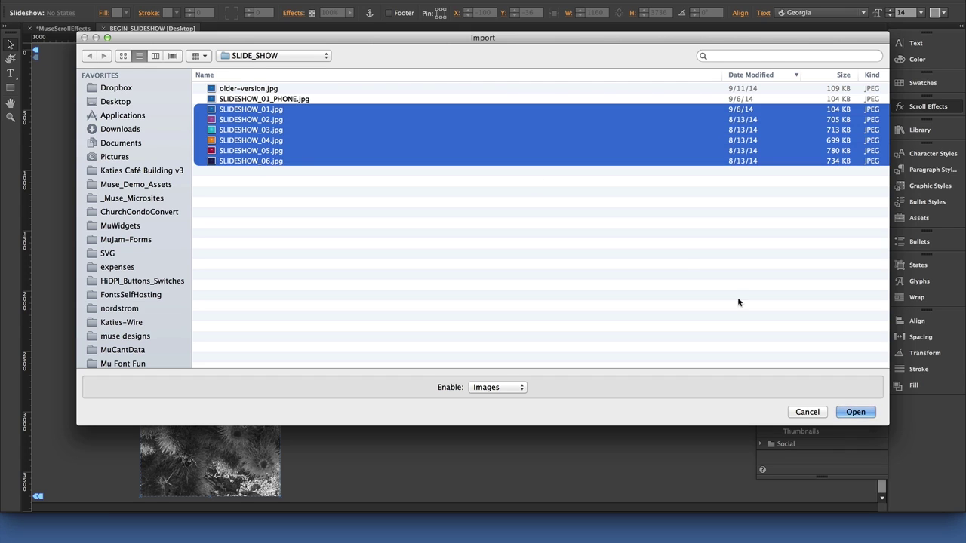
click(856, 412)
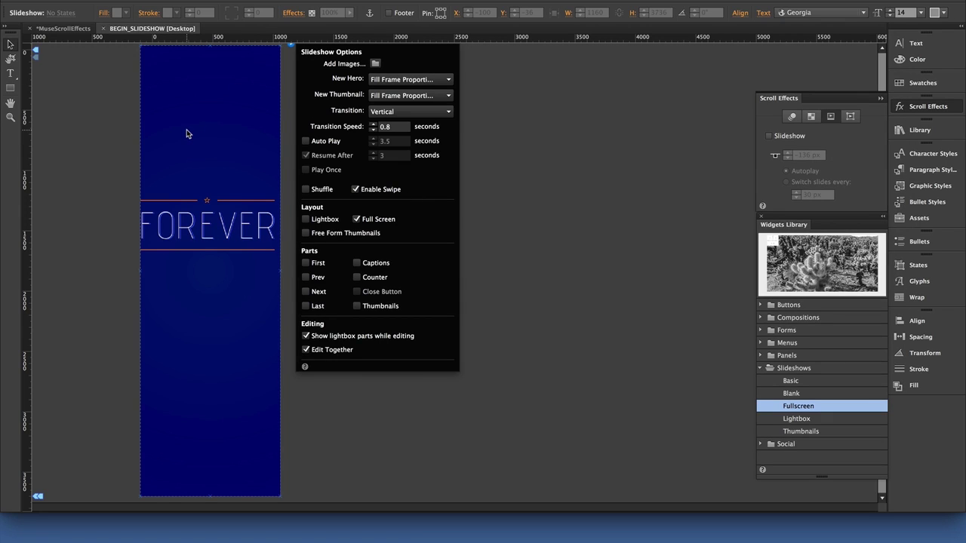
- Add Thumbnails to the slideshow and zoom in on the thumbnail strip
click(357, 307)
click(103, 66)
drag(116, 59, 206, 138)
- Click through the six thumbnails: blue, purple, cyan, orange WOULD BE, magenta, FOREVER
click(189, 84)
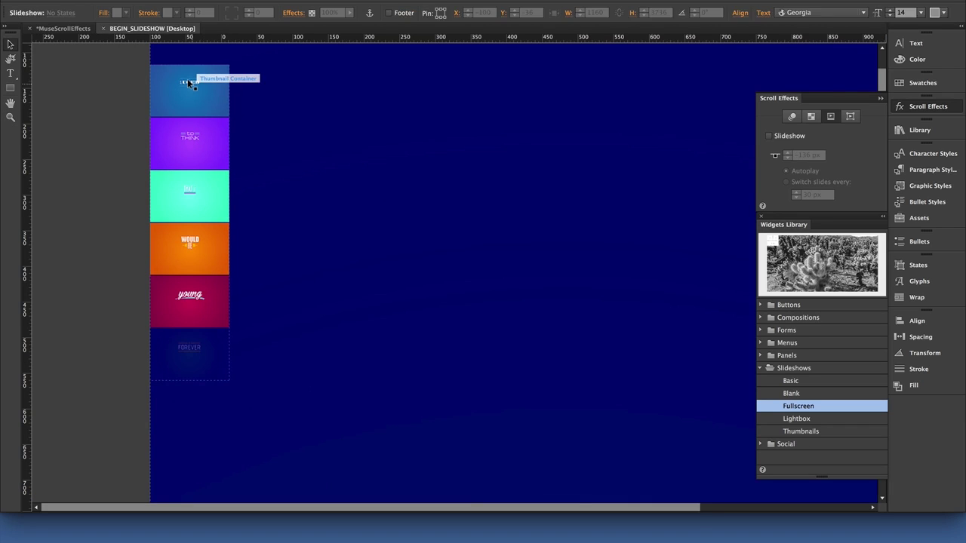
click(189, 84)
click(189, 83)
click(186, 142)
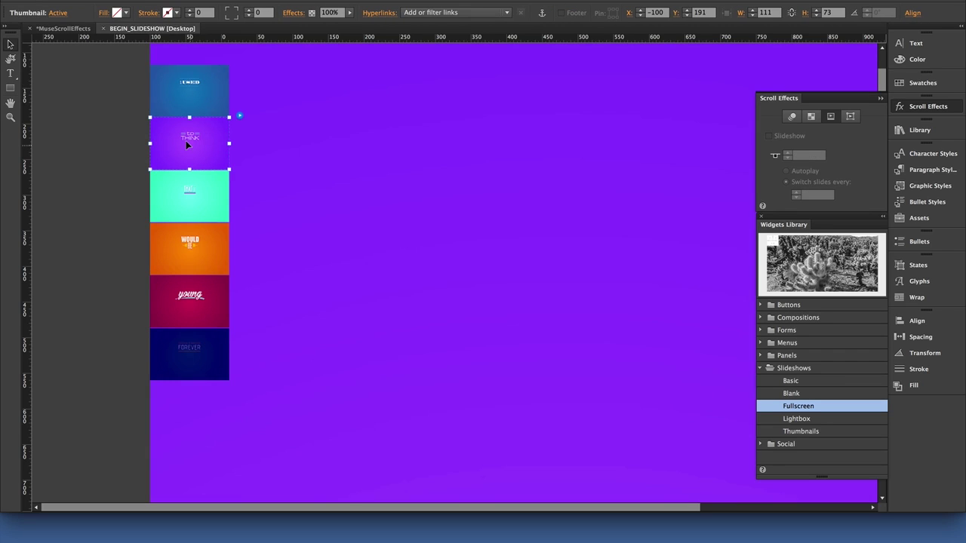
click(183, 190)
click(182, 243)
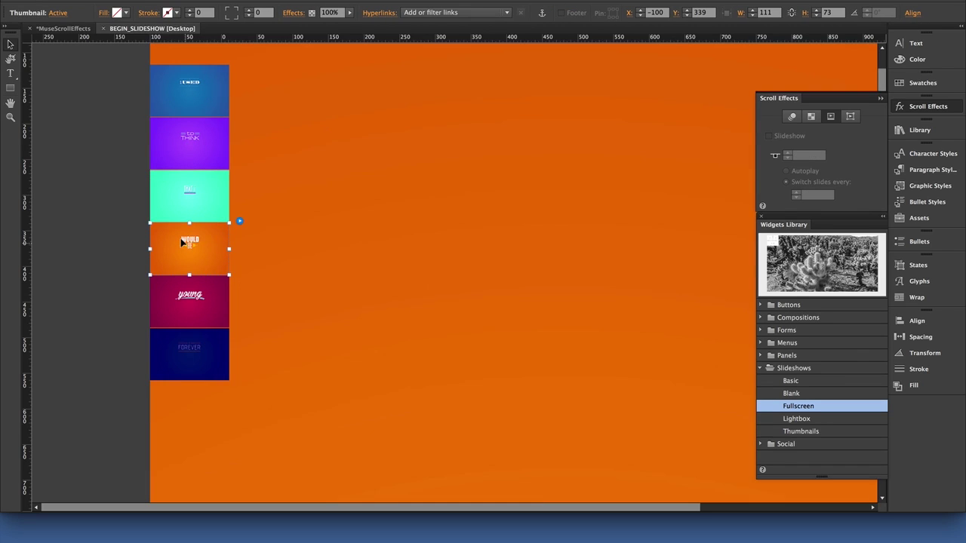
click(171, 295)
click(165, 342)
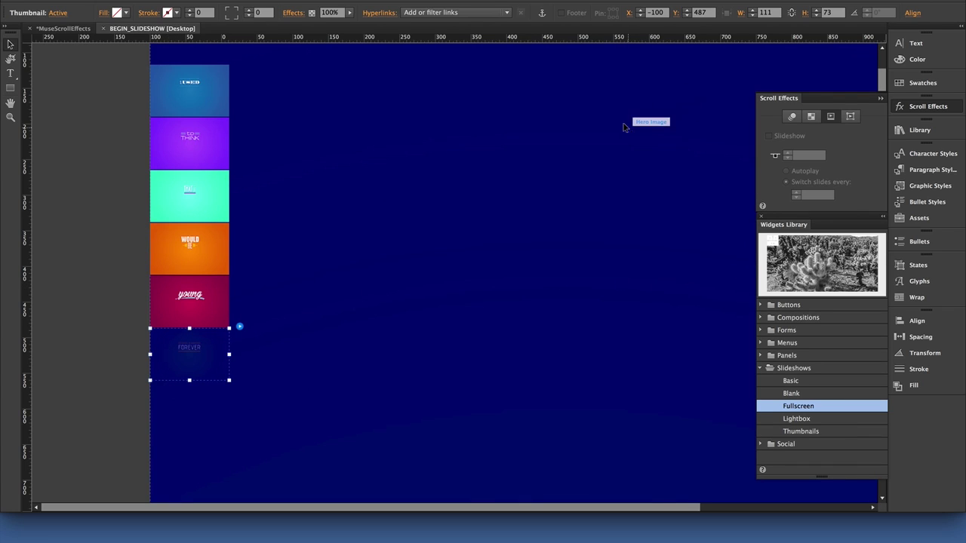
- Fit the page and remove Thumbnails from the slideshow options
key(super+0)
click(316, 77)
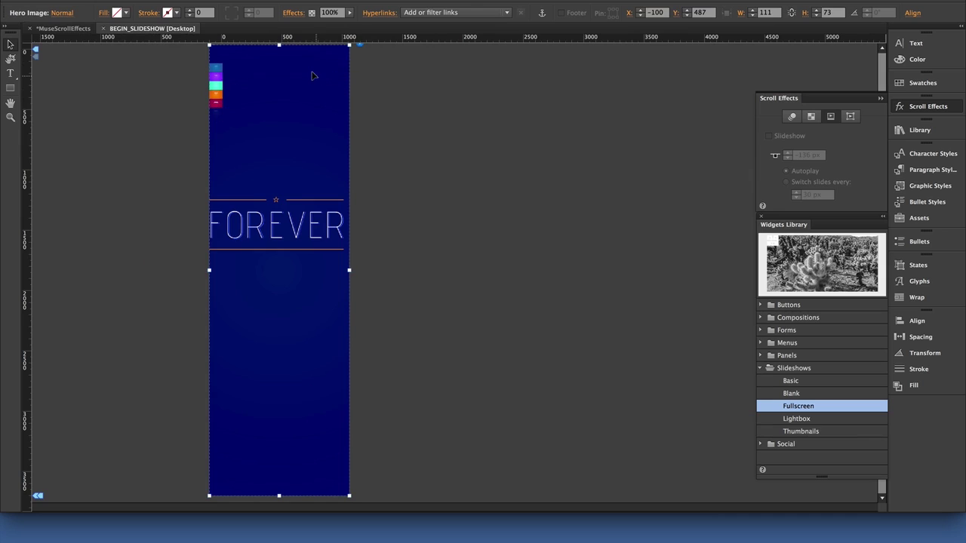
click(357, 45)
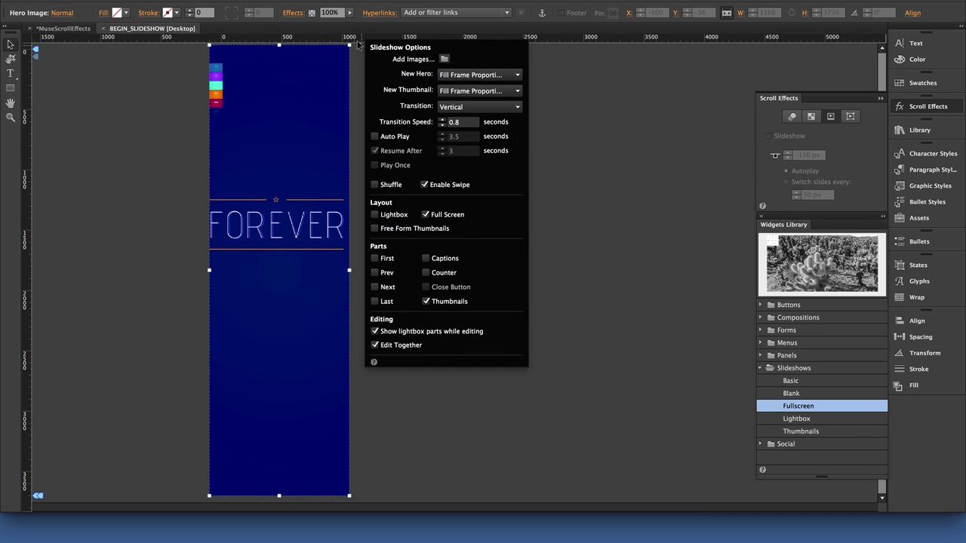
click(426, 301)
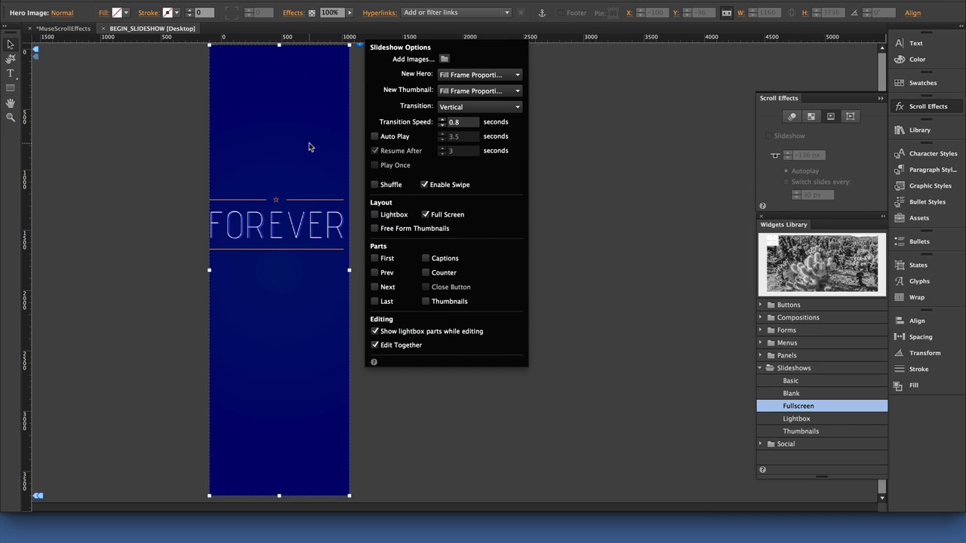
- Send the hero image to the back with Arrange > Send To Back
right_click(276, 122)
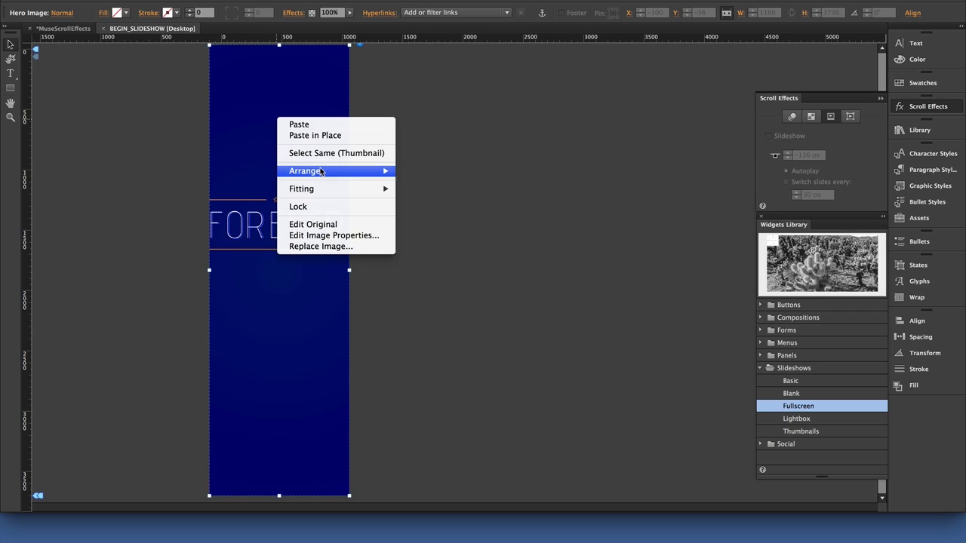
mouse_move(322, 172)
click(423, 182)
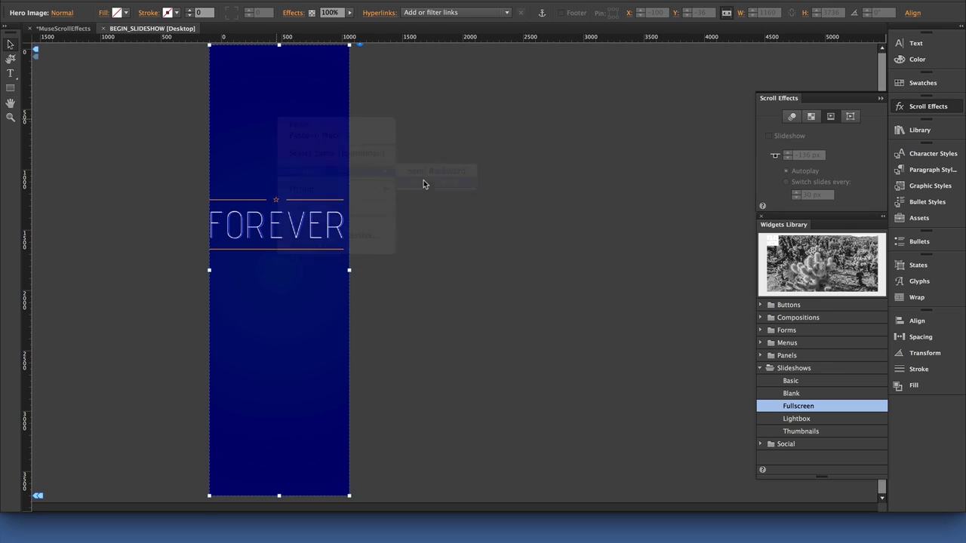
click(142, 121)
right_click(247, 146)
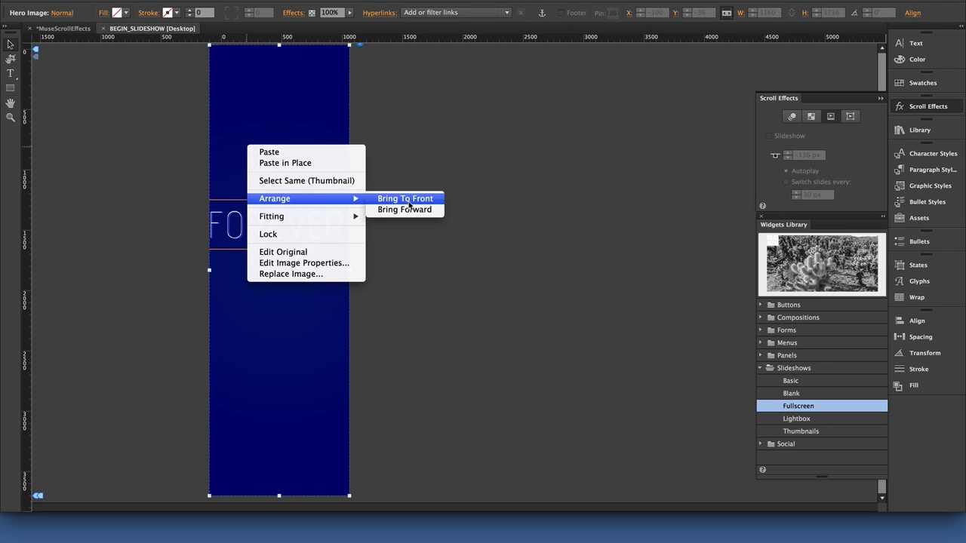
click(460, 144)
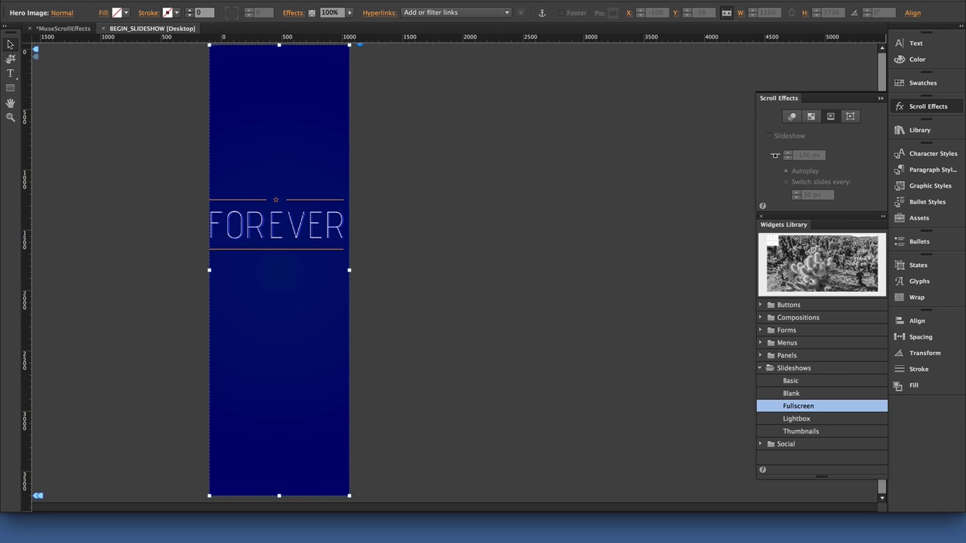
- Preview begin_slideshow.html in the browser, then return to Muse
click(114, 0)
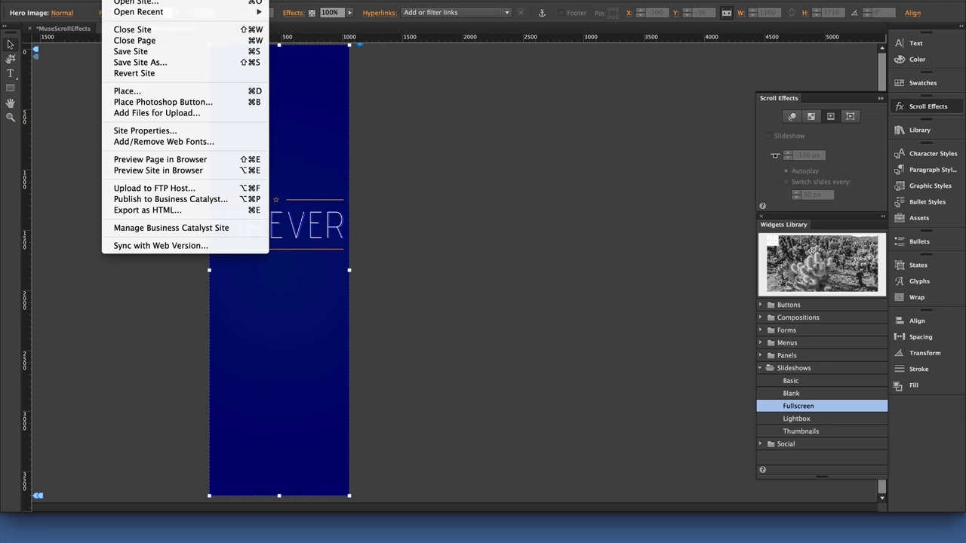
click(152, 158)
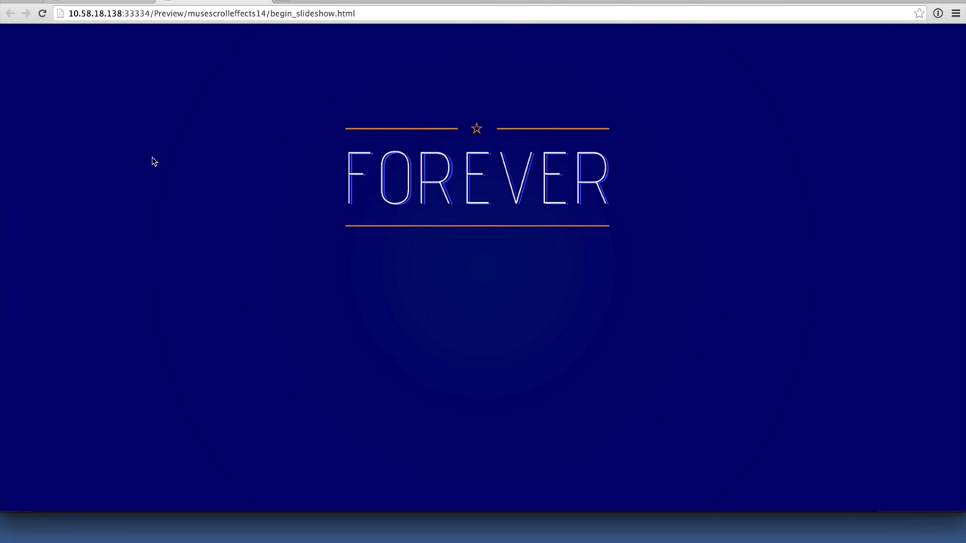
key(super+Tab)
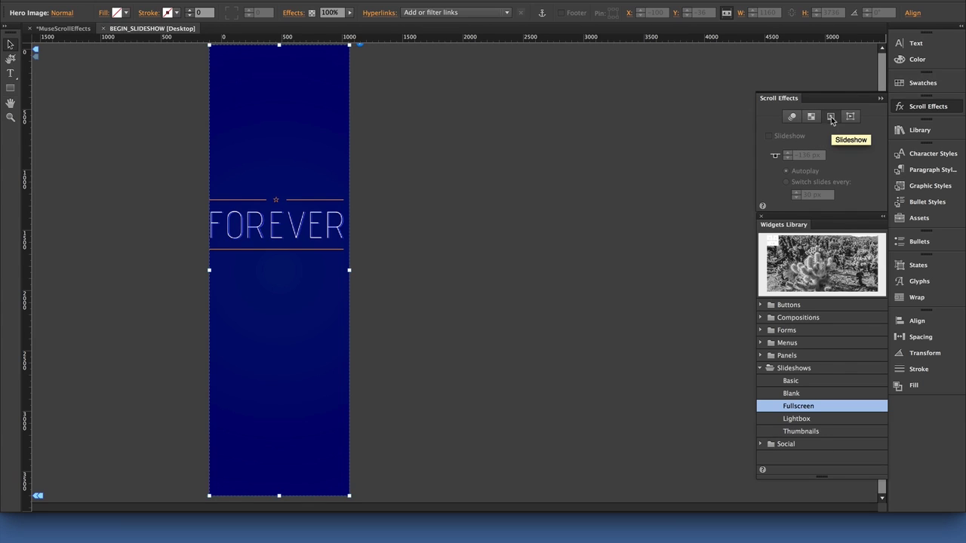
- Enable the full-screen slideshow's Slideshow scroll effect, switching slides every 50 px
click(591, 178)
click(316, 108)
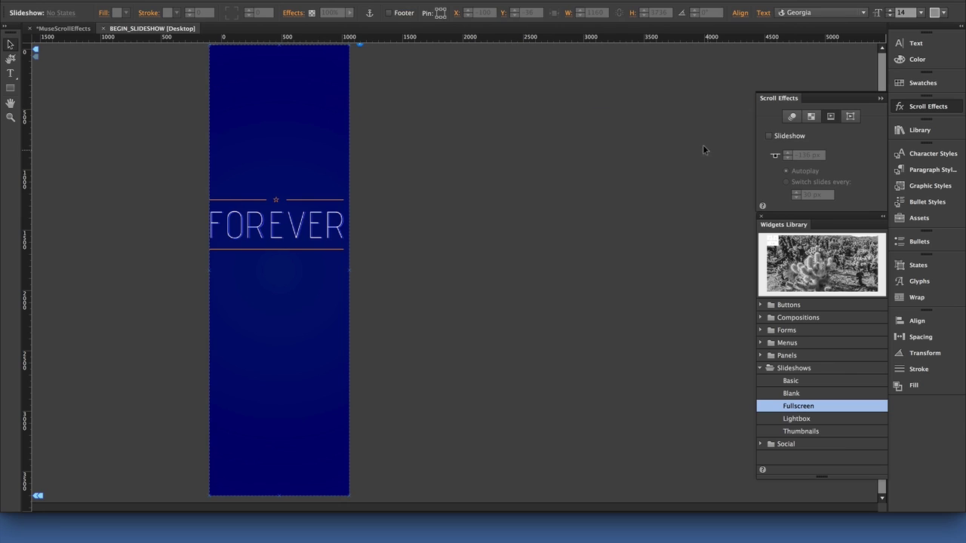
click(768, 136)
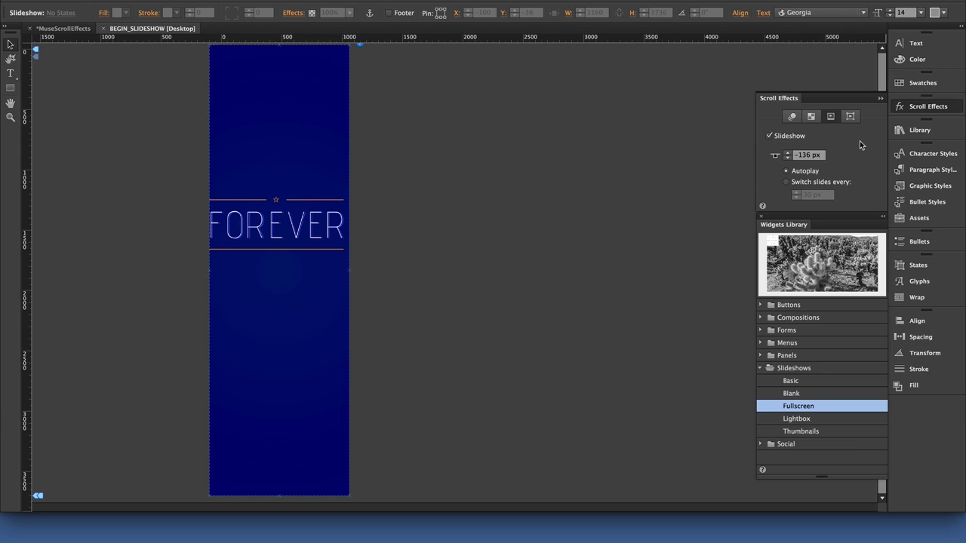
click(830, 183)
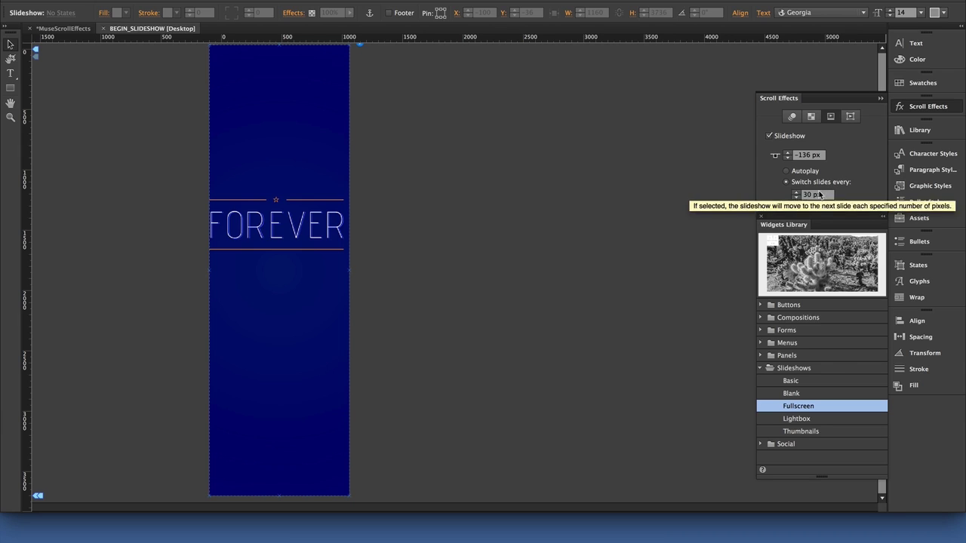
click(830, 194)
text(50)
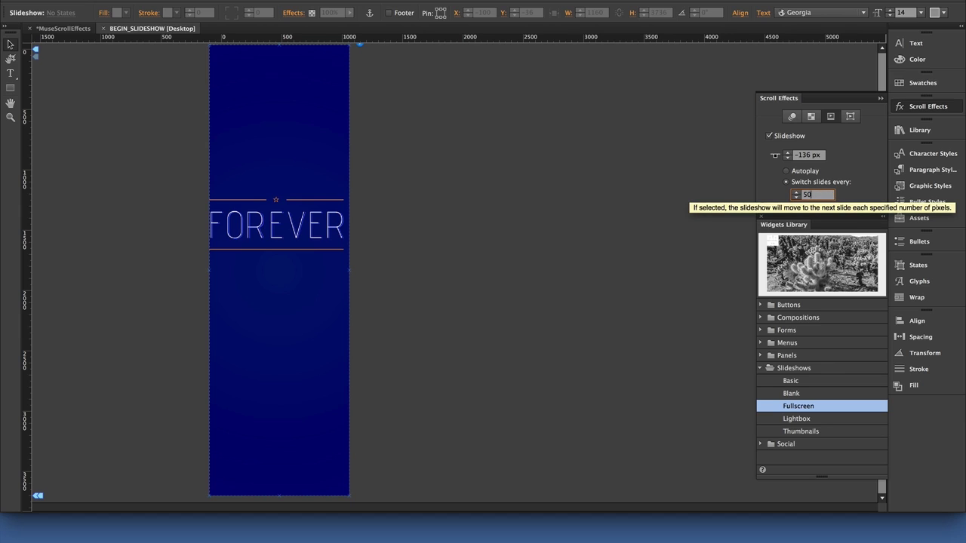
key(Return)
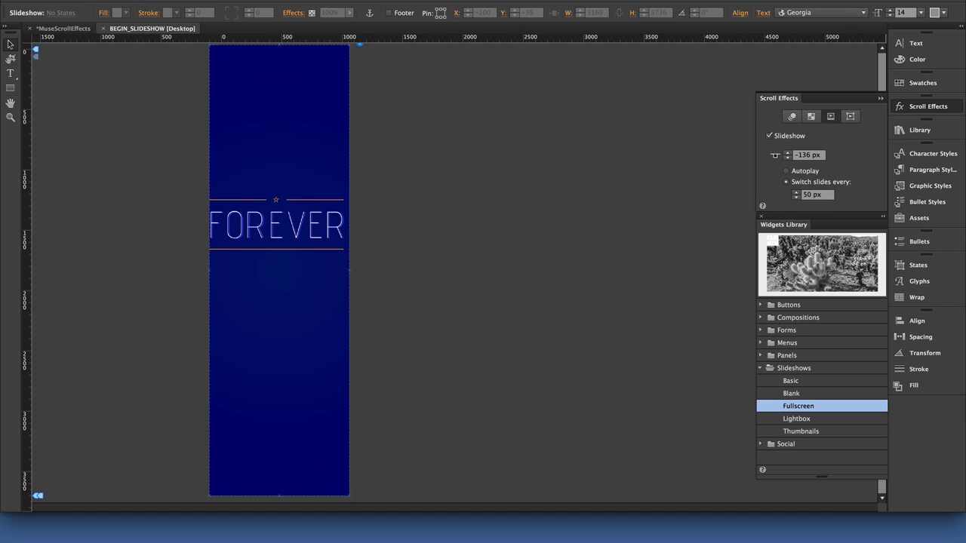
click(113, 0)
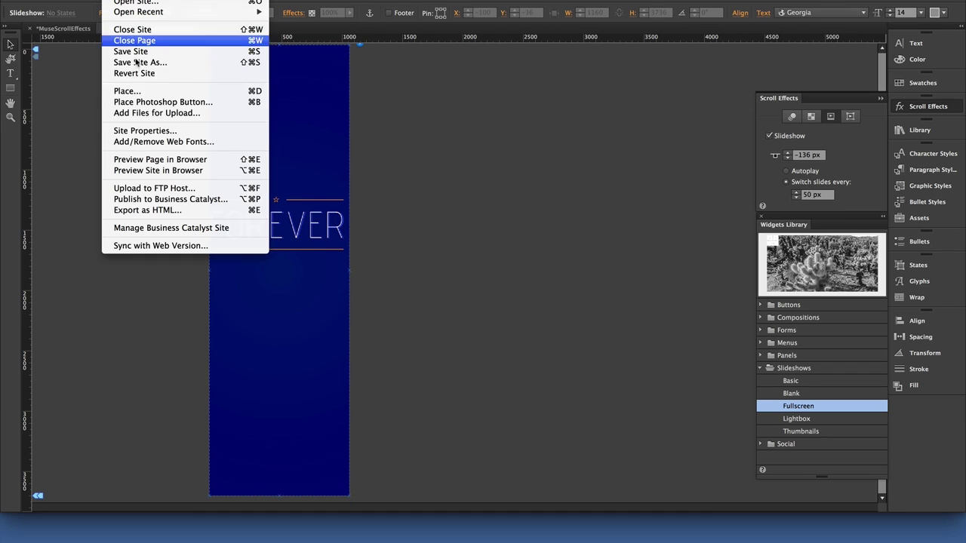
- Preview begin_slideshow.html in Chrome, scroll from the iUSED slide to WOULD BE, then return to Muse
click(165, 160)
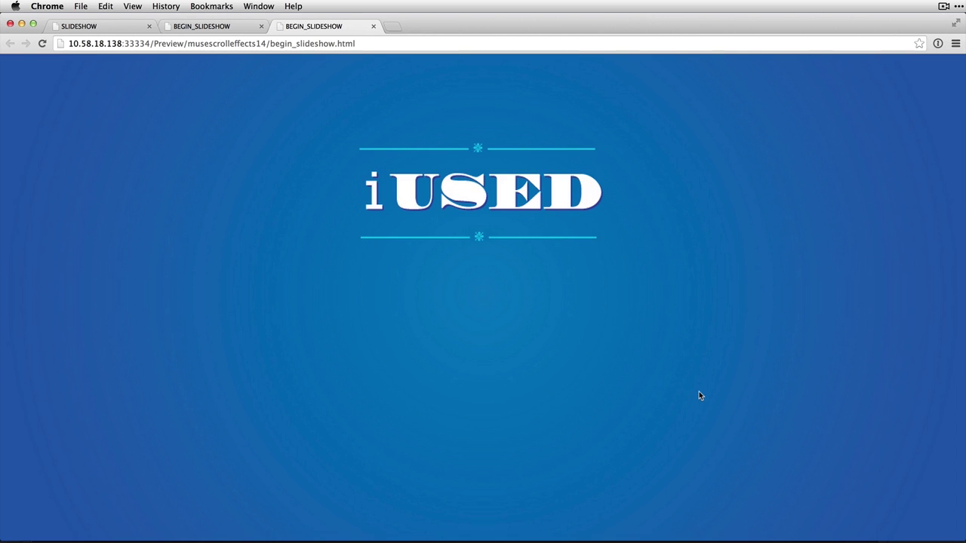
scroll(699, 396, down, 5)
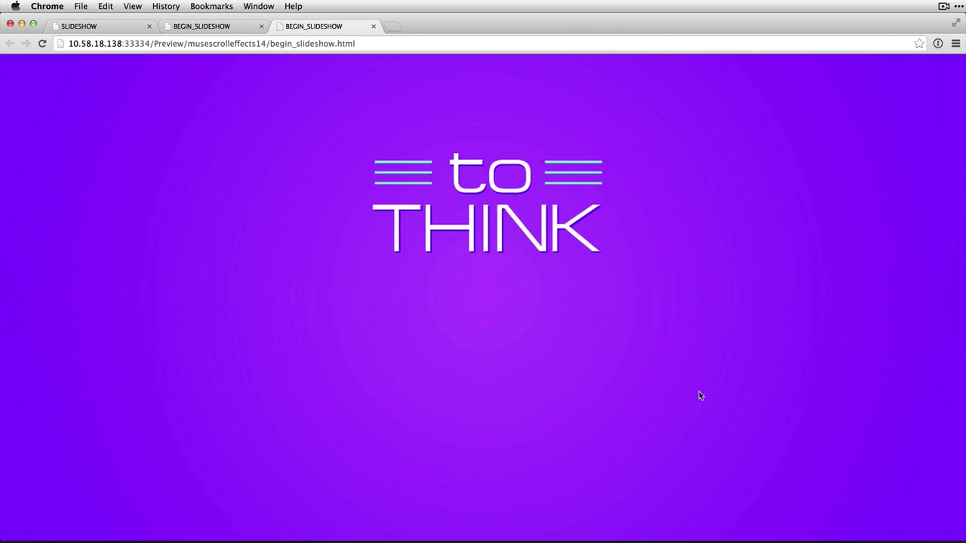
scroll(699, 396, down, 10)
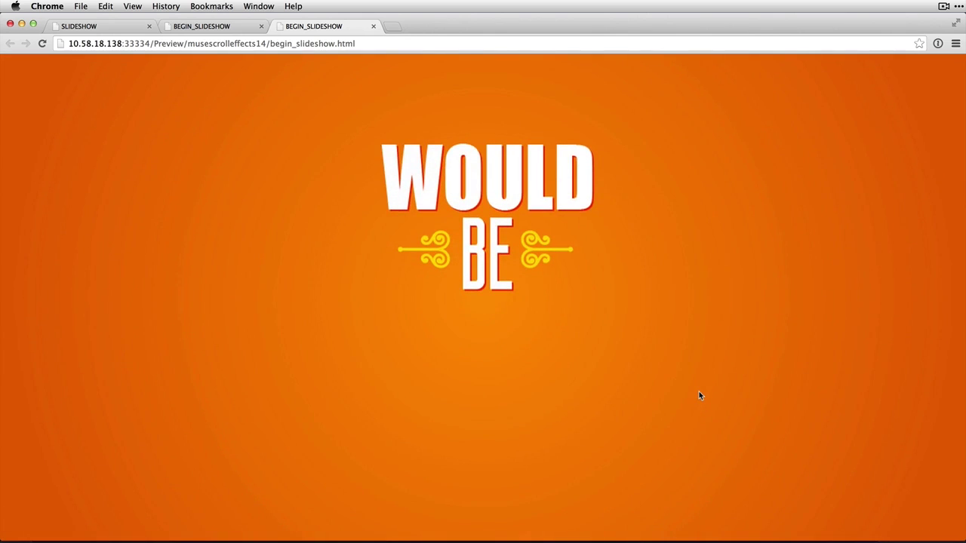
scroll(699, 395, down, 2)
key(super+Tab)
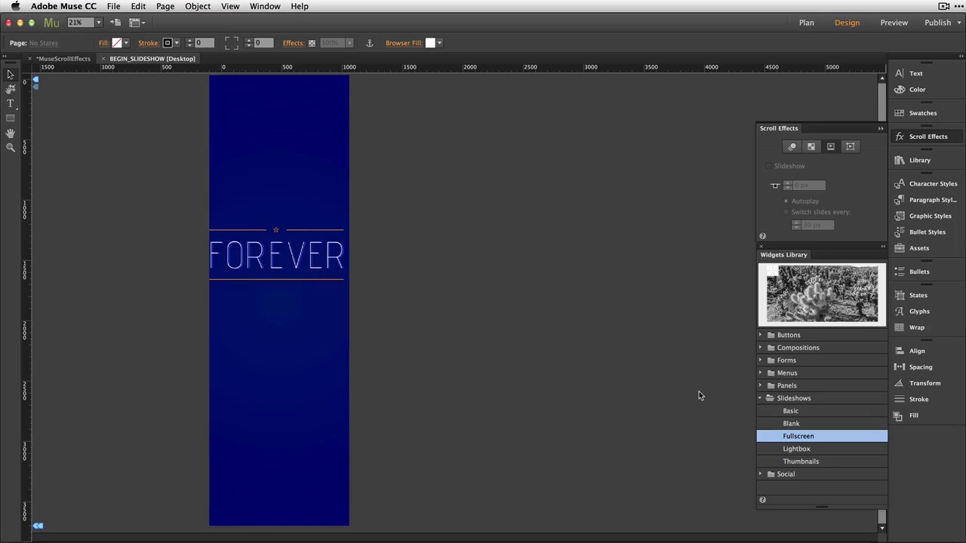
- Make the slideshow switch slides every 500 px of scrolling and export a fresh browser preview
drag(595, 352, 302, 160)
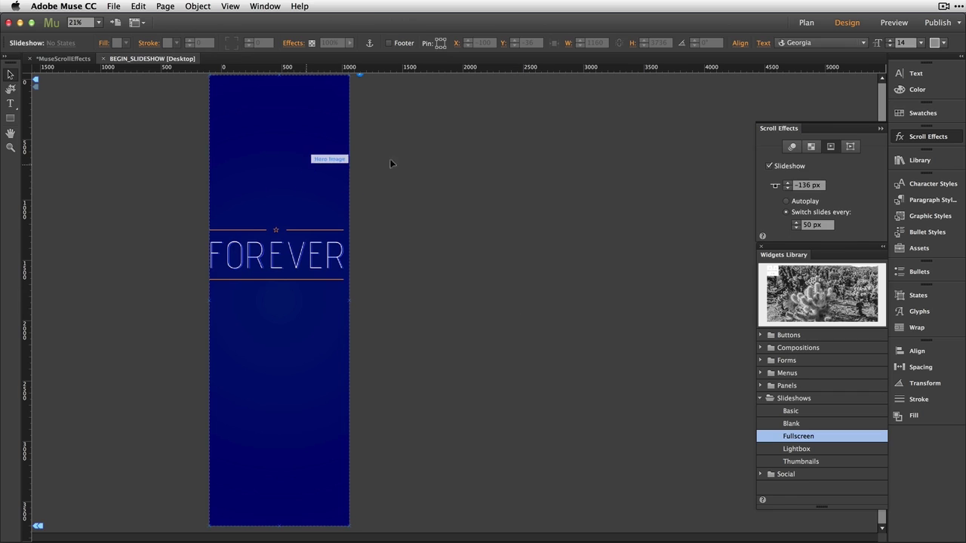
click(813, 225)
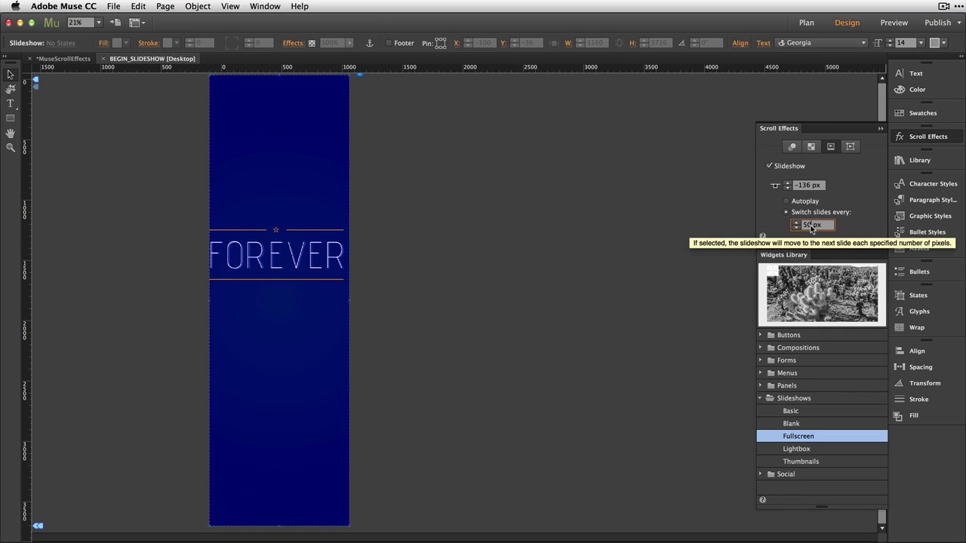
text(0)
click(581, 199)
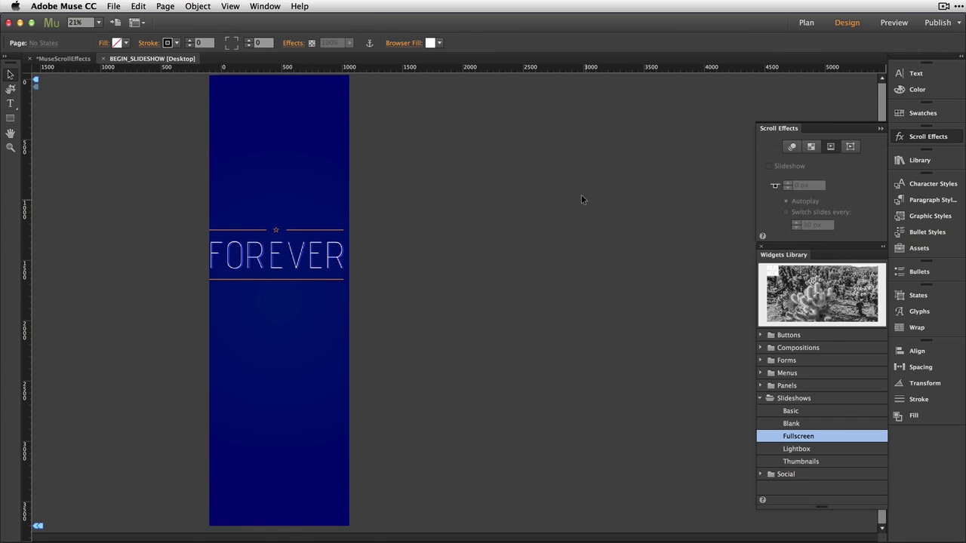
key(super+shift+e)
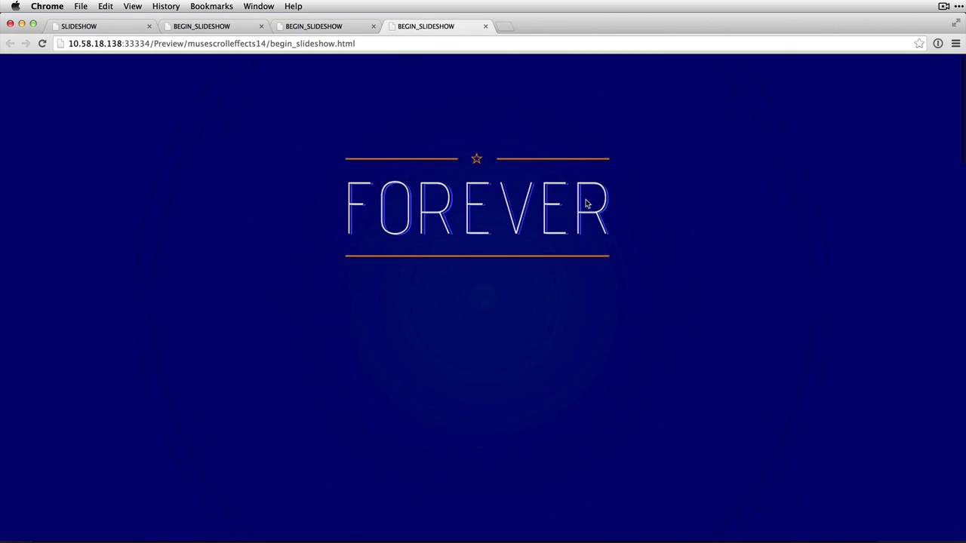
- Scroll the Chrome preview through the young and iUSED slides to the purple THINK slide at 500 px spacing
scroll(587, 204, down, 10)
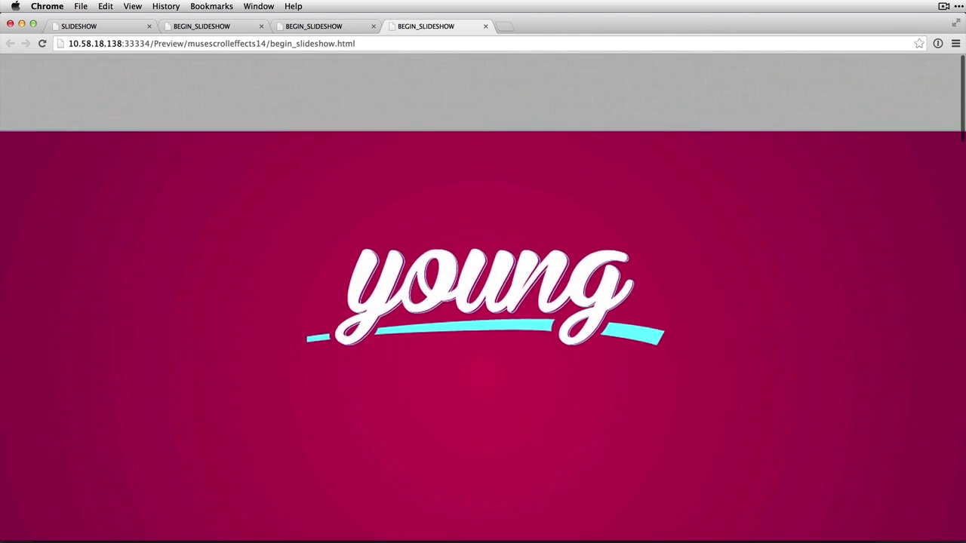
scroll(483, 302, down, 10)
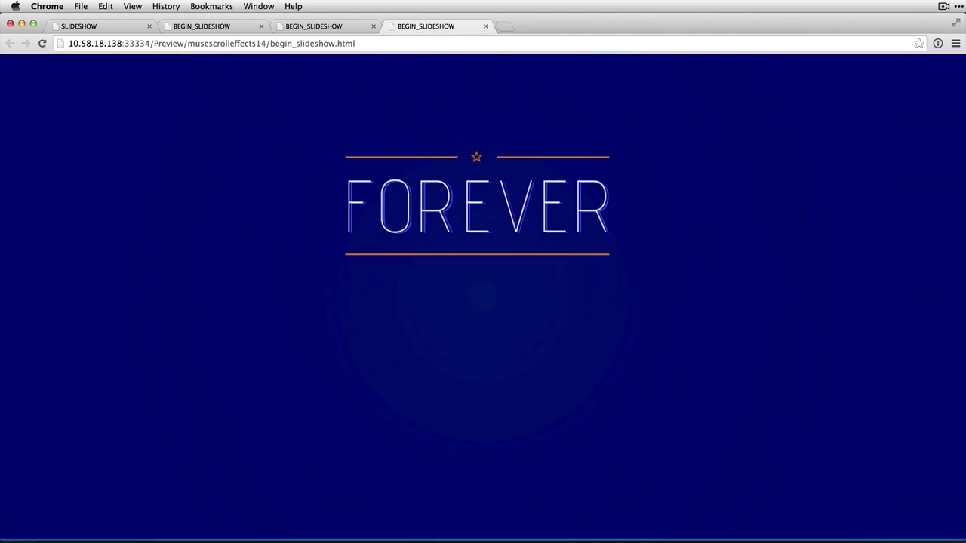
scroll(483, 301, down, 5)
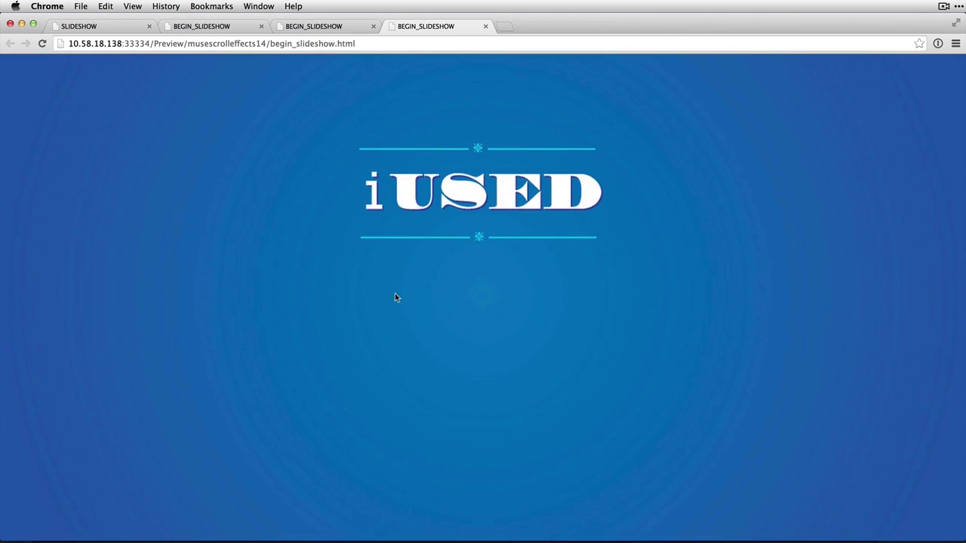
scroll(380, 349, down, 2)
scroll(379, 349, down, 5)
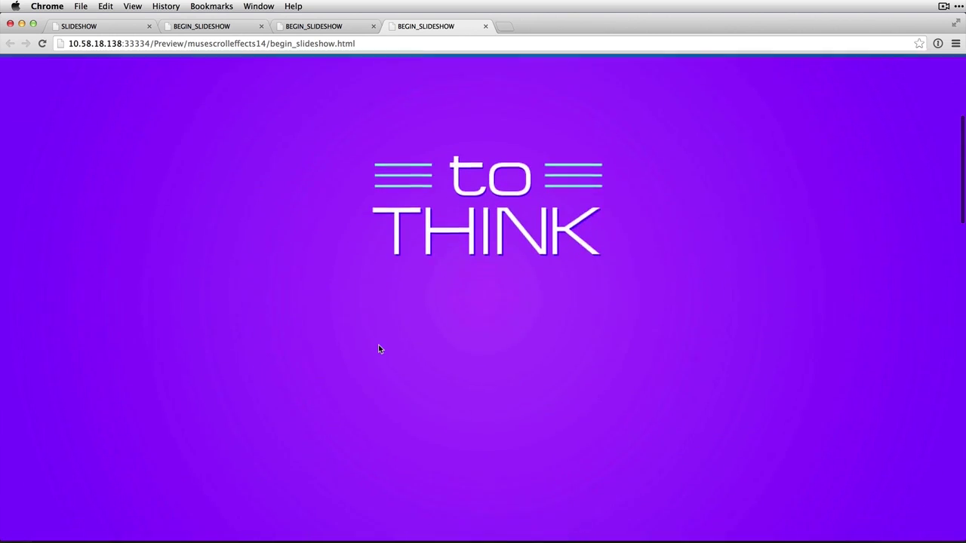
scroll(380, 348, down, 2)
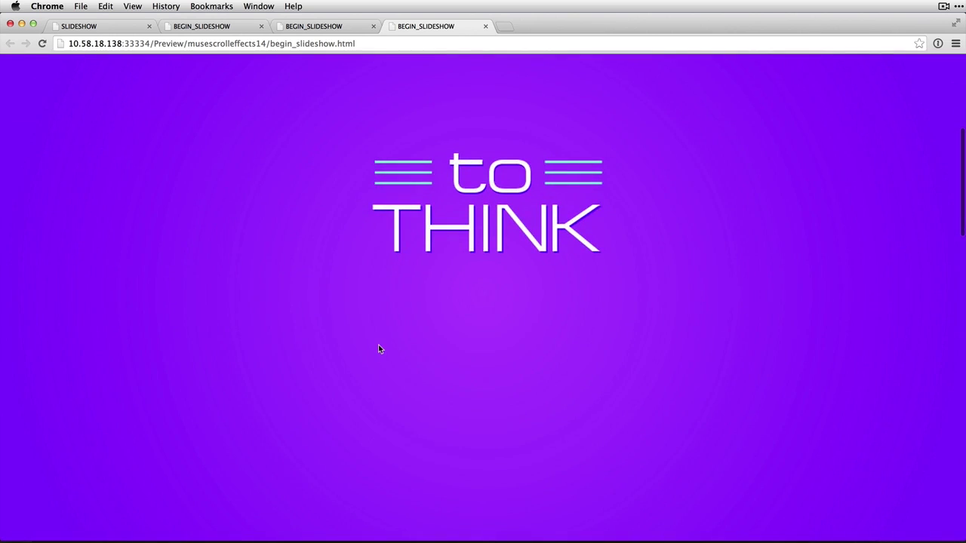